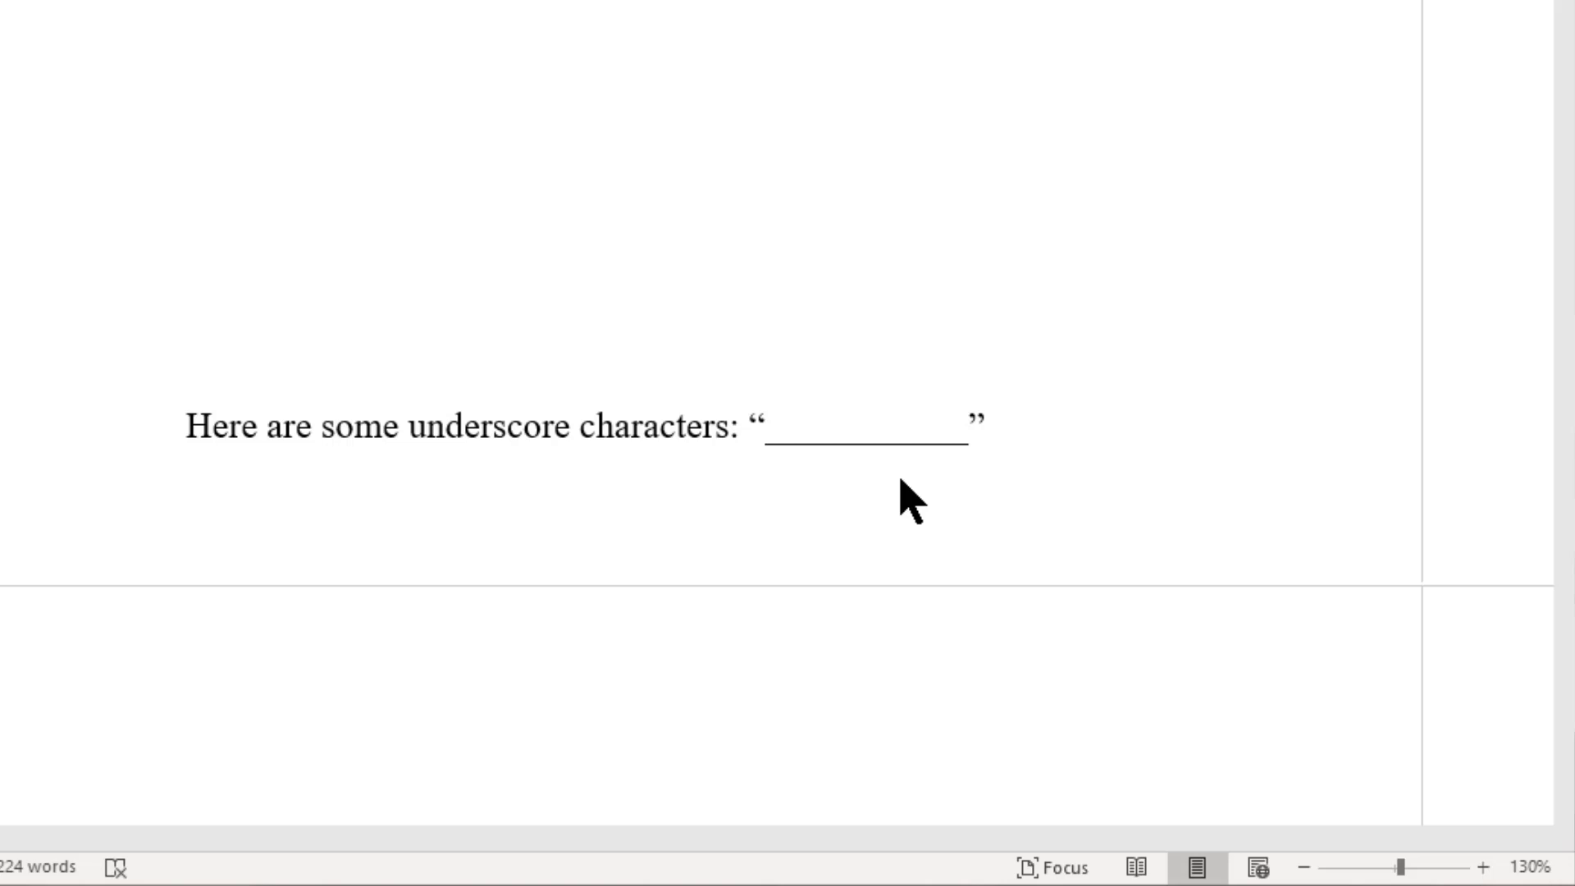
pyautogui.keyDown('ctrl'); pyautogui.scroll(-2, 901, 481); pyautogui.keyUp('ctrl')
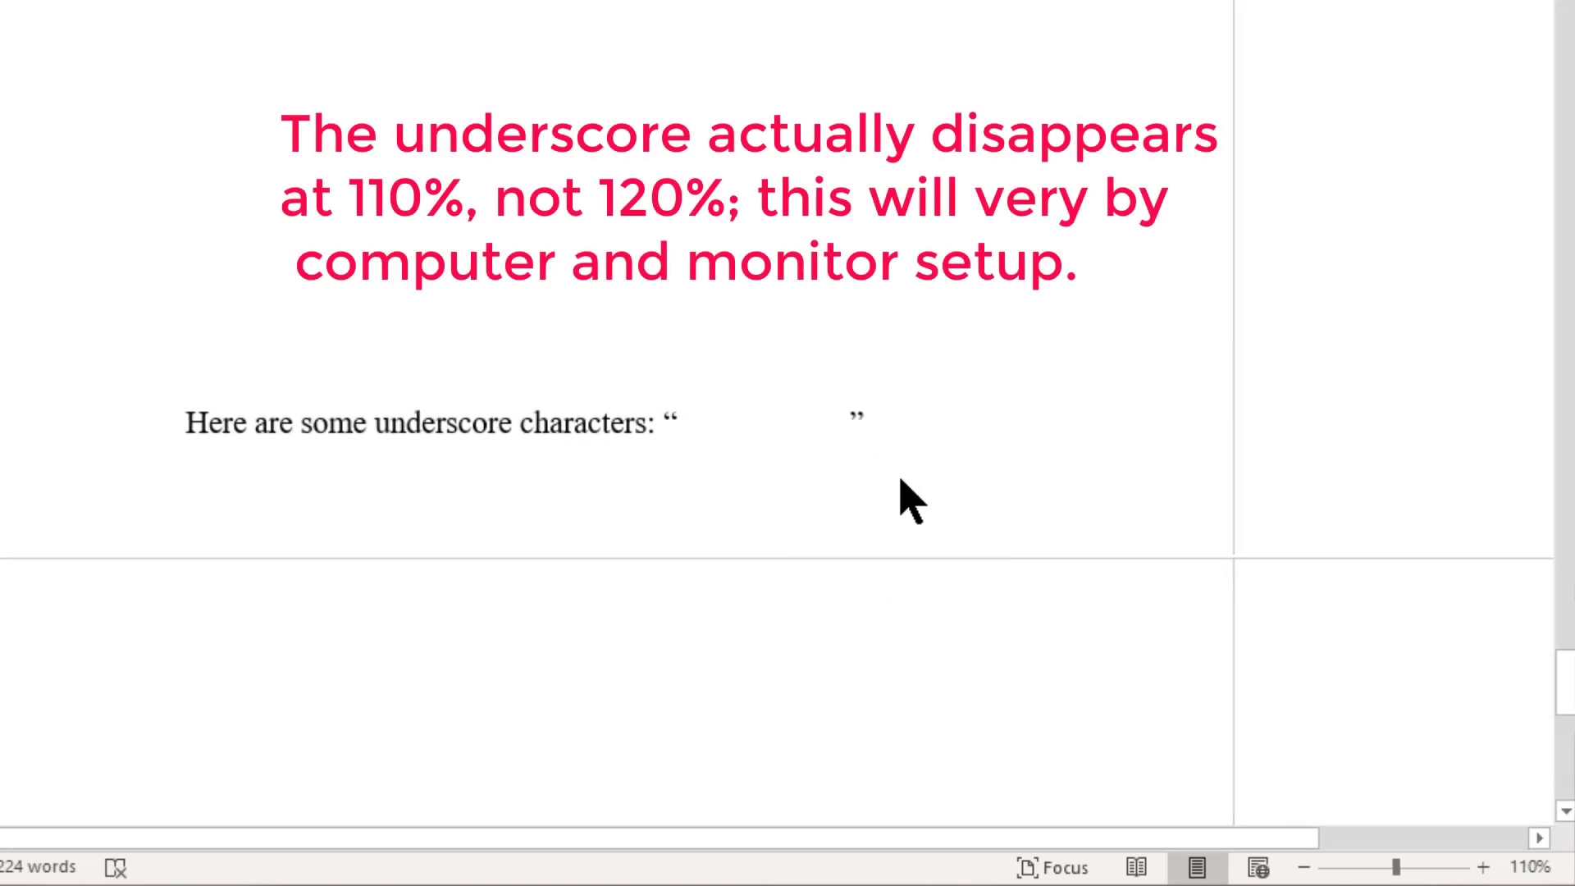
pyautogui.keyDown('ctrl'); pyautogui.scroll(-1, 901, 481); pyautogui.keyUp('ctrl')
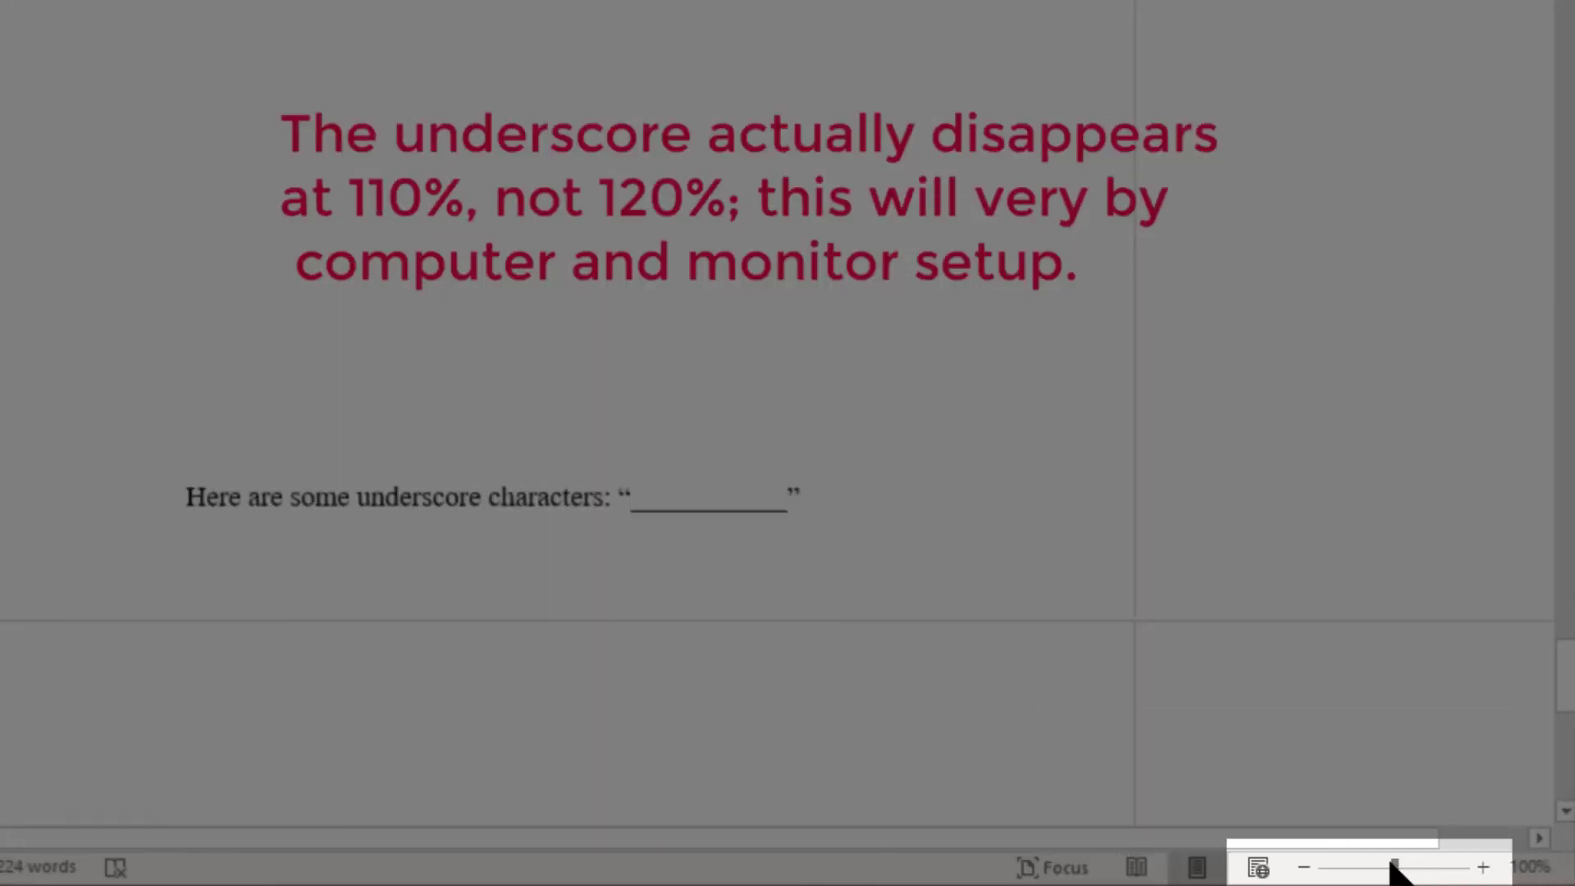
pyautogui.keyDown('ctrl'); pyautogui.scroll(1, 830, 510); pyautogui.keyUp('ctrl')
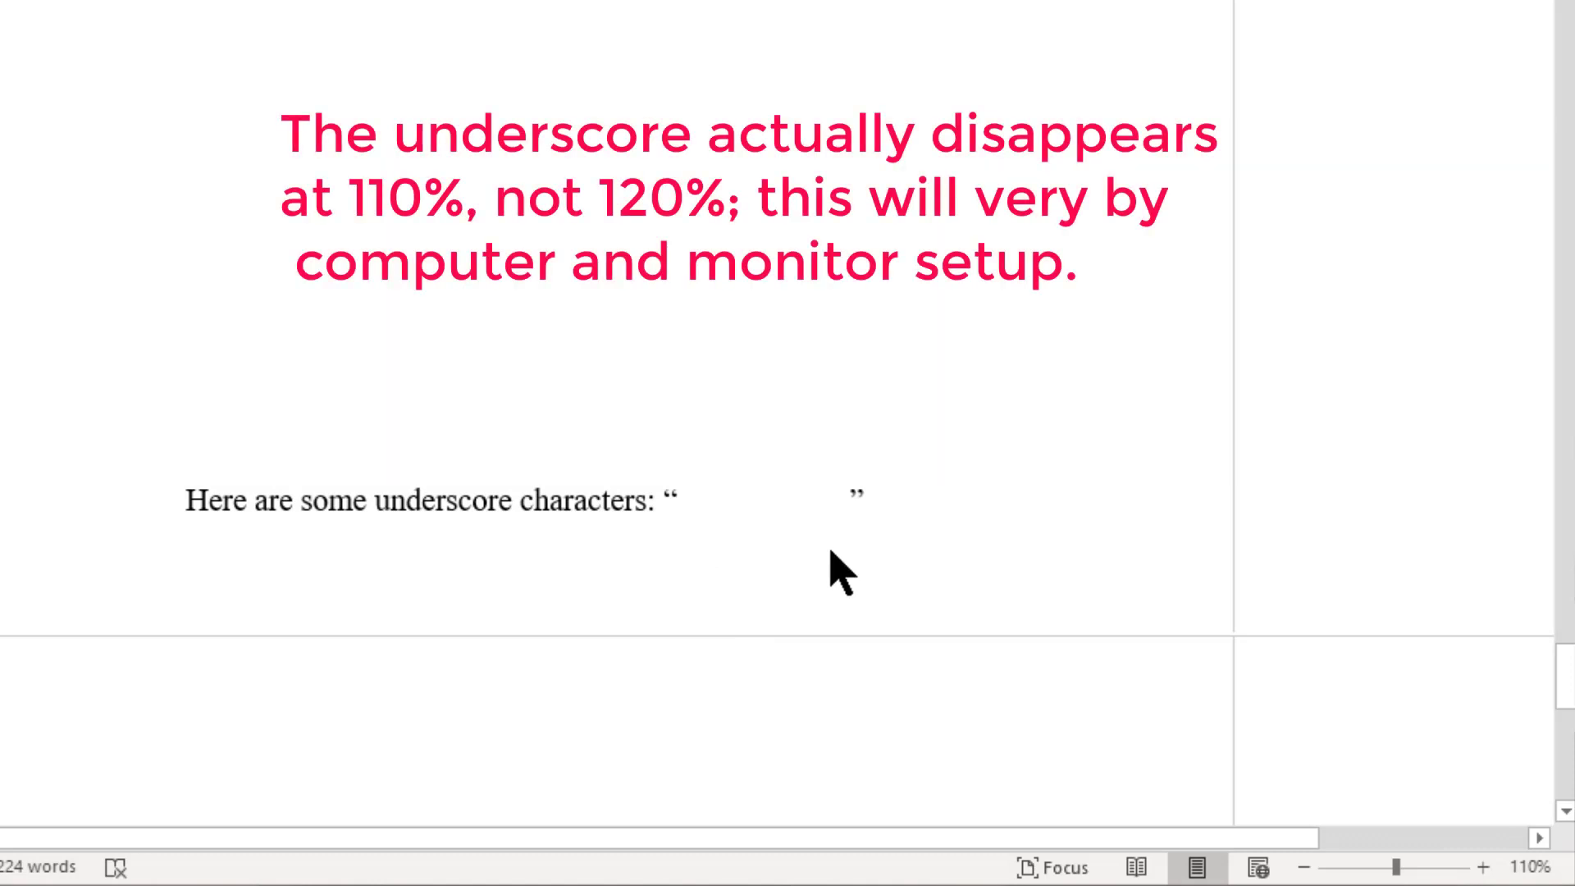
pyautogui.keyDown('ctrl'); pyautogui.scroll(-1, 821, 541); pyautogui.keyUp('ctrl')
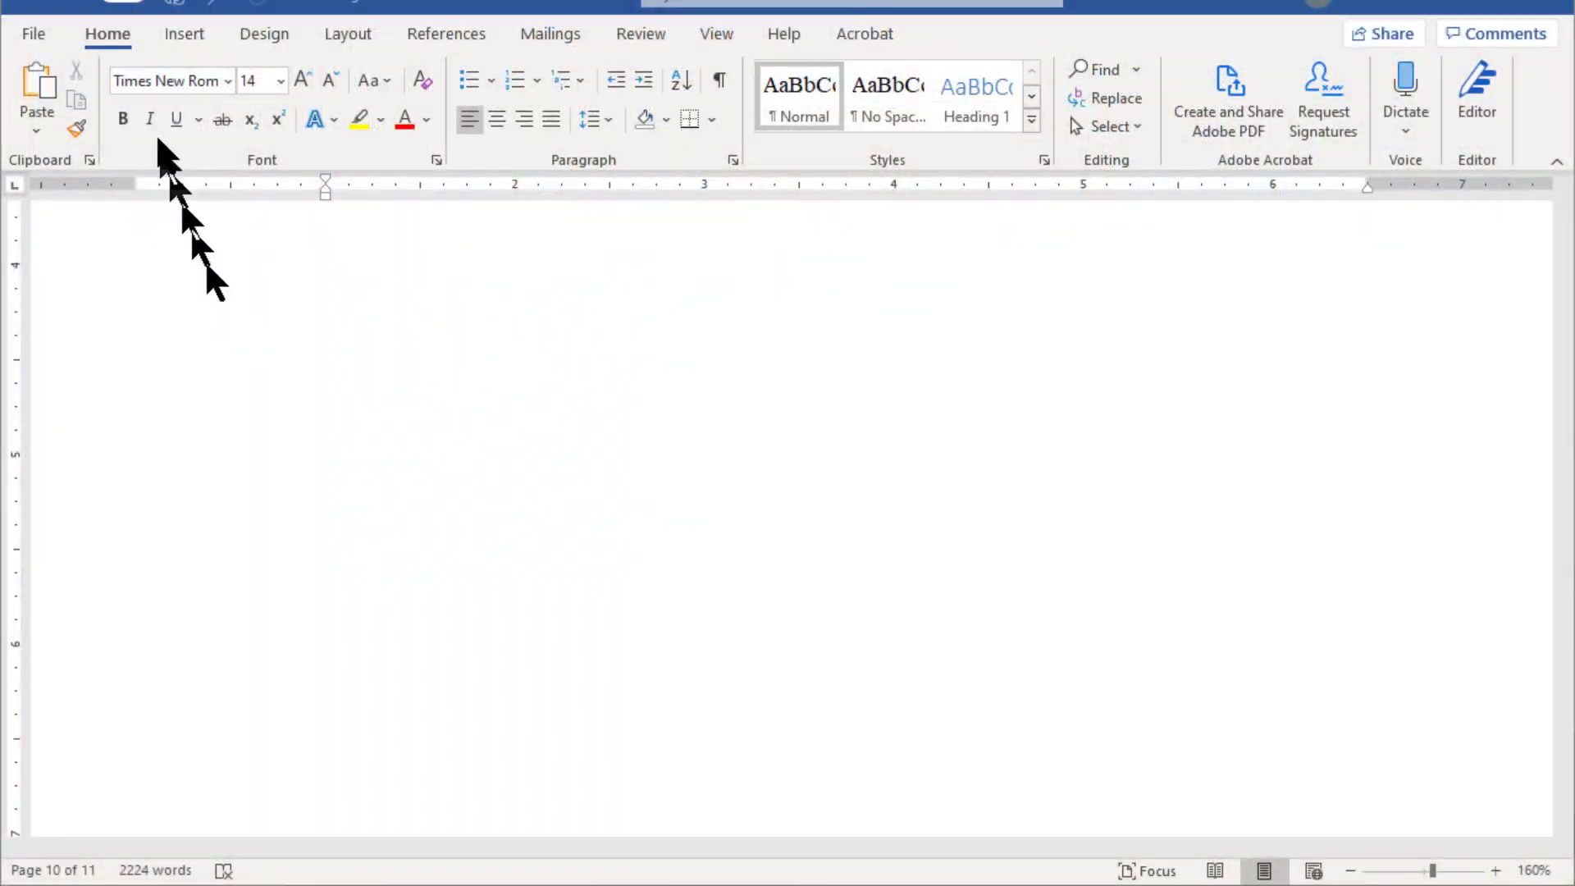
# Insert an empty 7-column by 3-row table from the Insert table grid
pyautogui.click(174, 29)
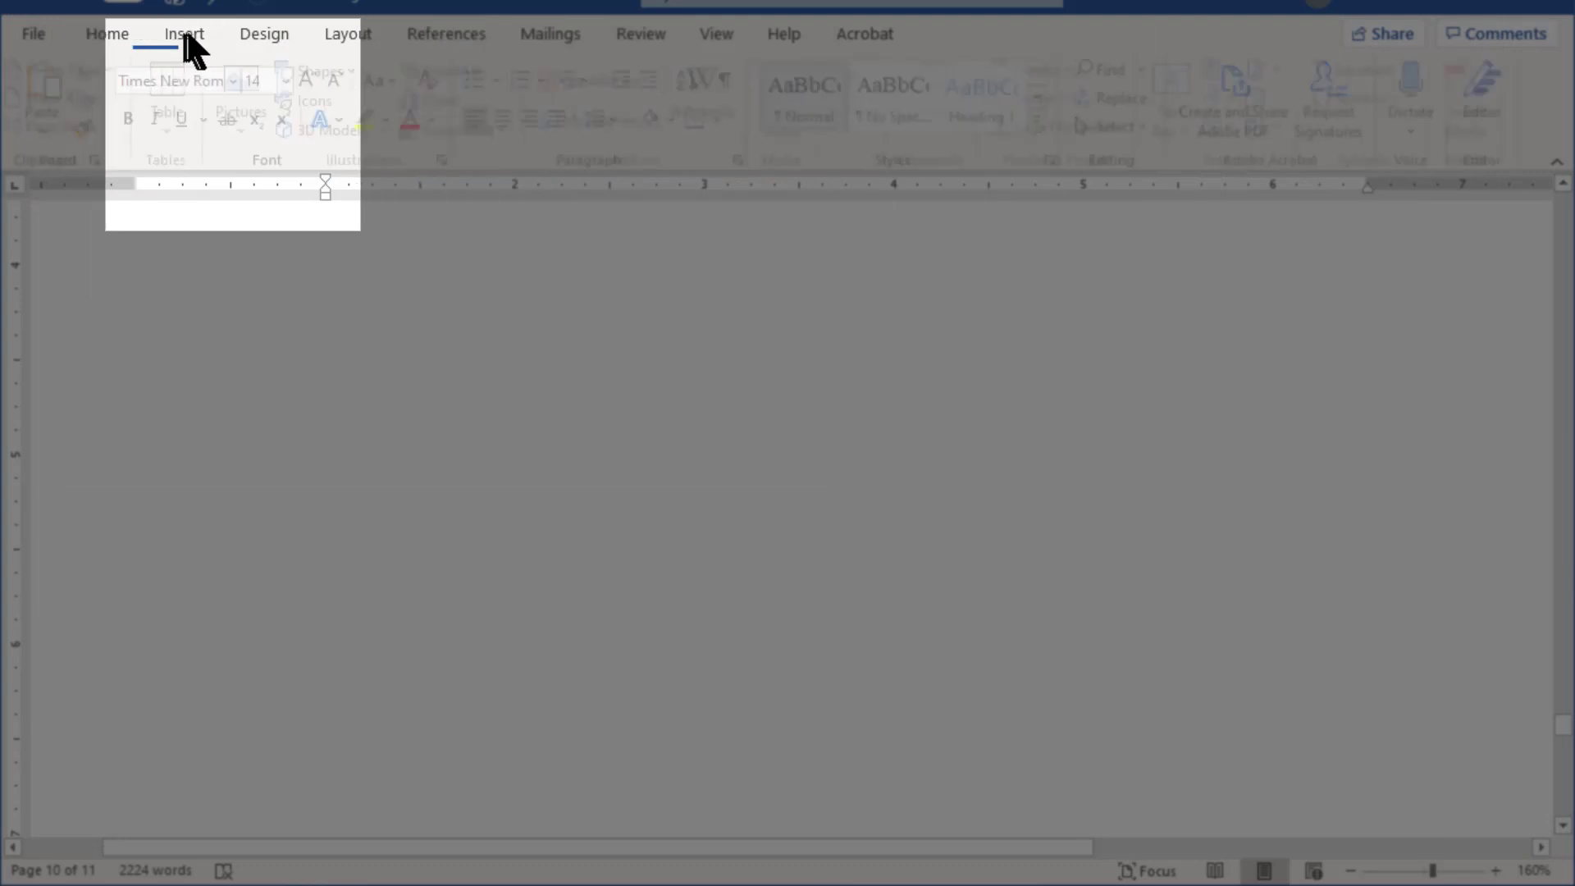
pyautogui.click(172, 93)
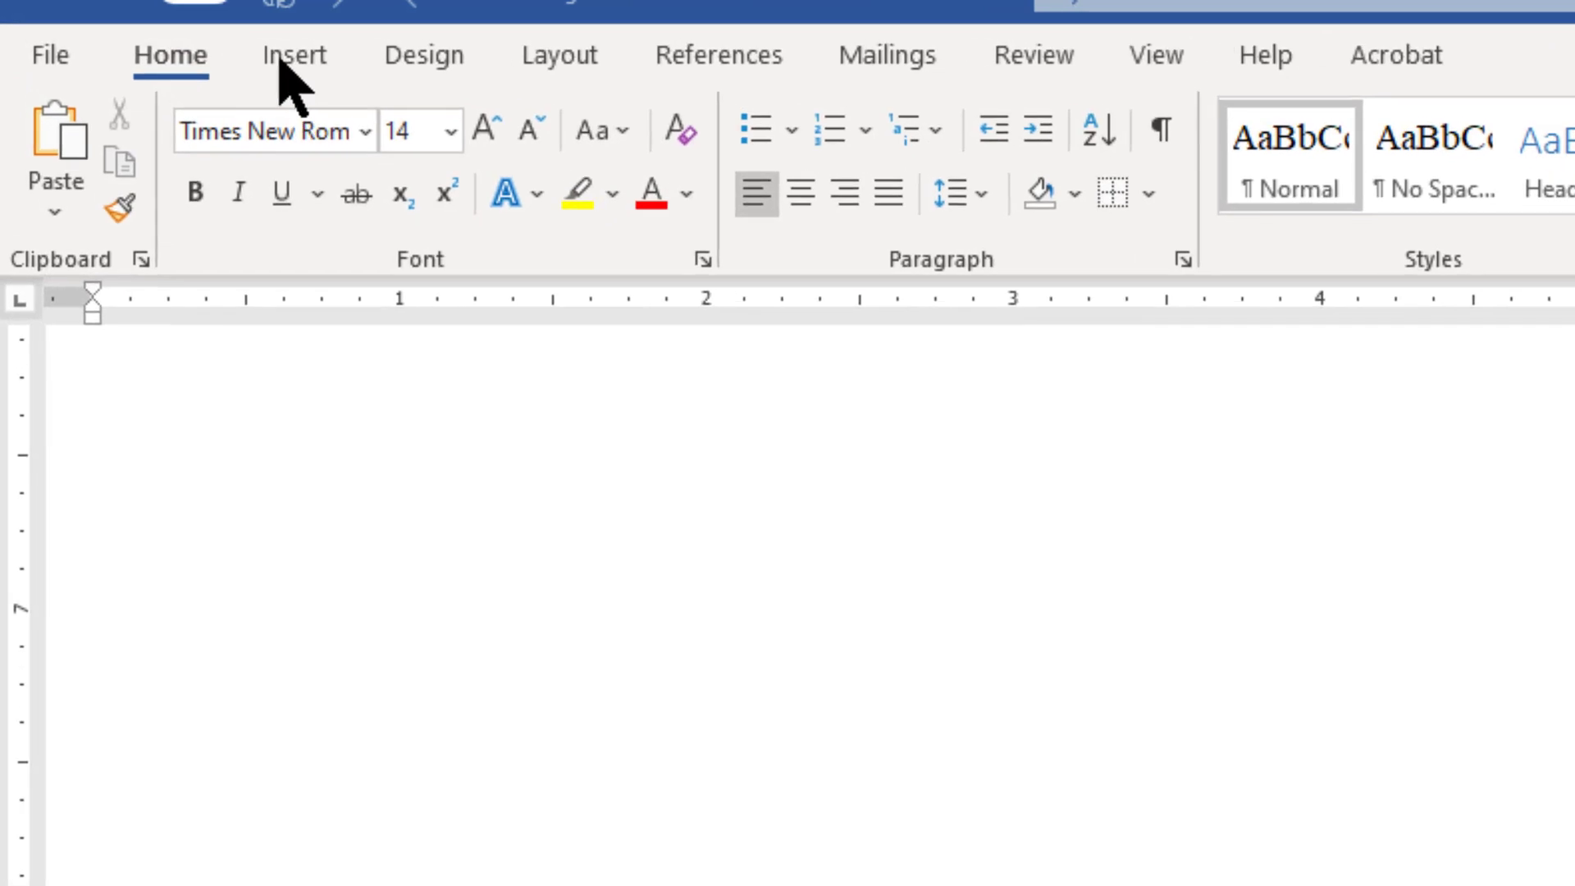
pyautogui.click(301, 56)
pyautogui.click(291, 131)
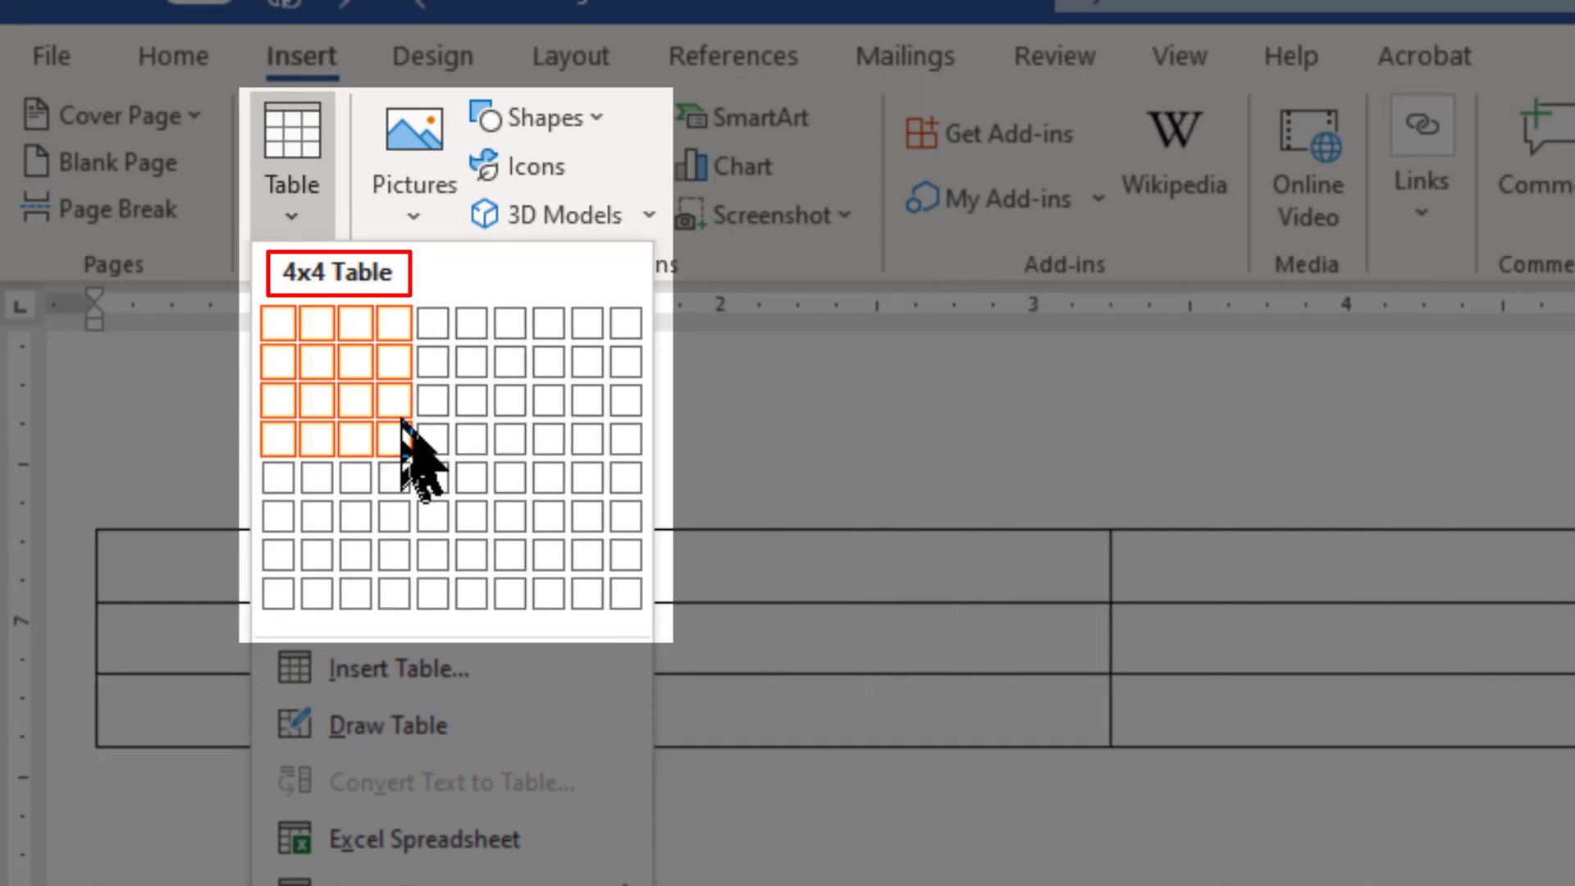
pyautogui.click(500, 406)
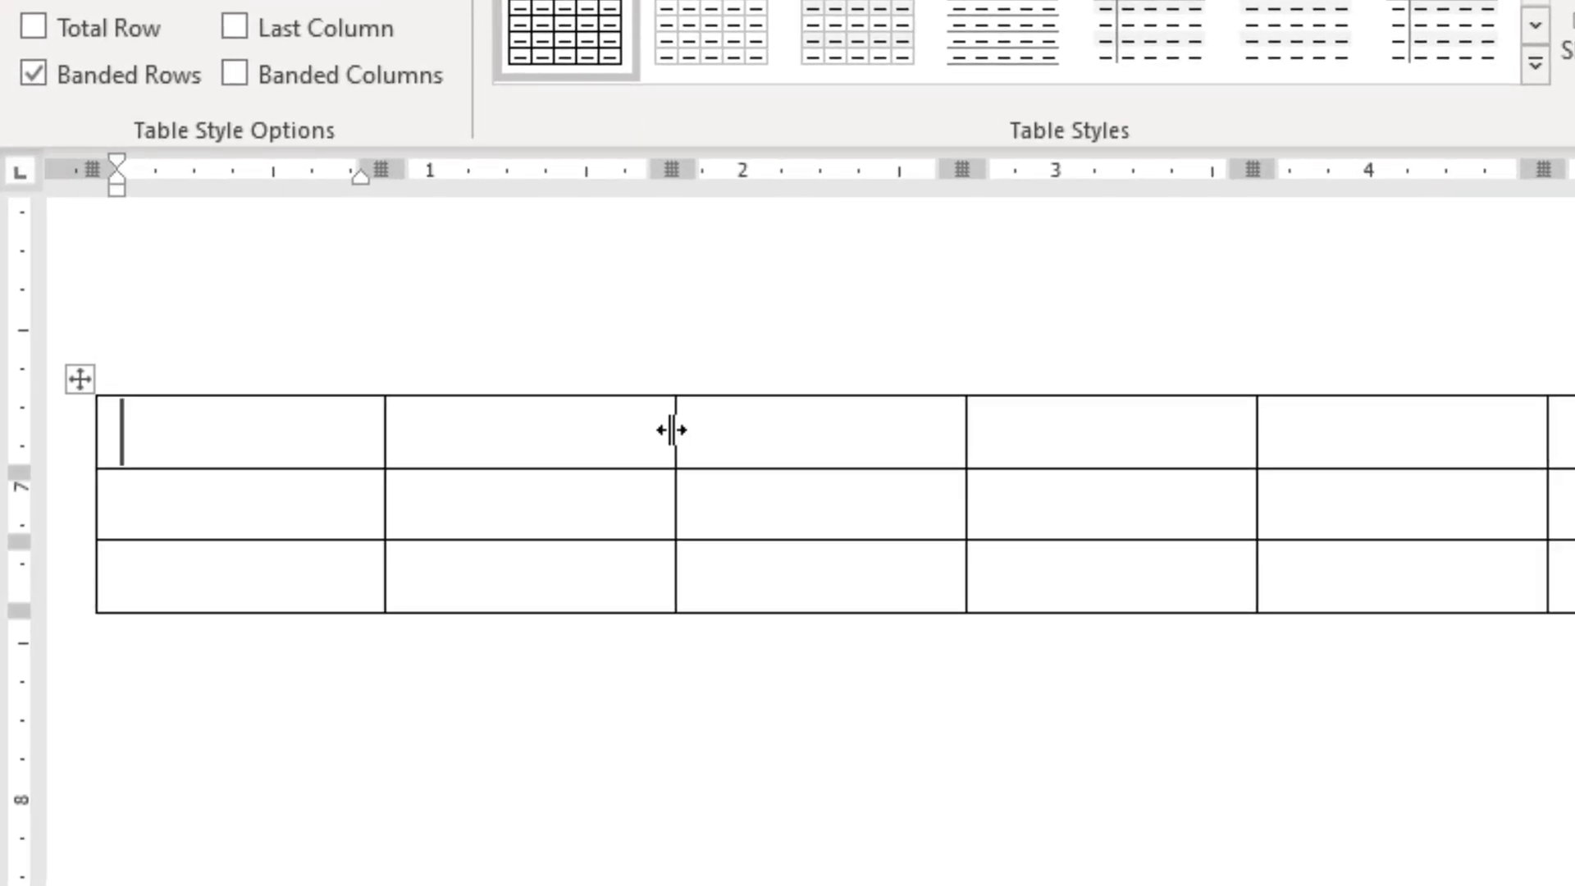
# Drag the 2–3 and 6–7 column borders right to widen columns 2 and 6
pyautogui.moveTo(671, 430)
pyautogui.mouseDown()
pyautogui.moveTo(737, 436)
pyautogui.moveTo(624, 432)
pyautogui.moveTo(686, 449)
pyautogui.mouseUp()
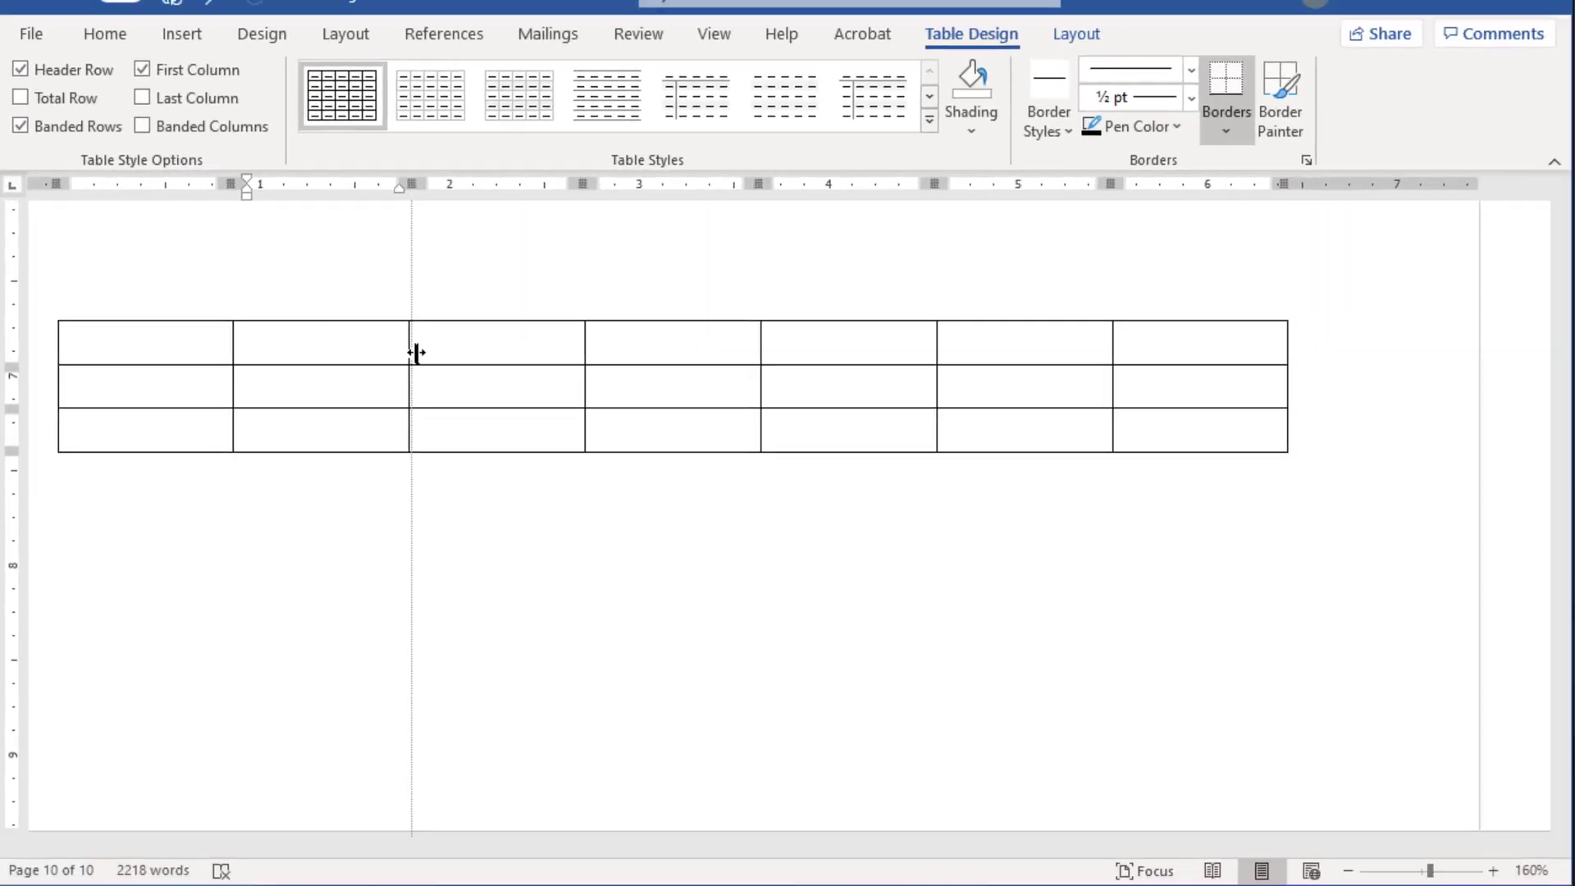
pyautogui.moveTo(416, 353); pyautogui.dragTo(408, 355)
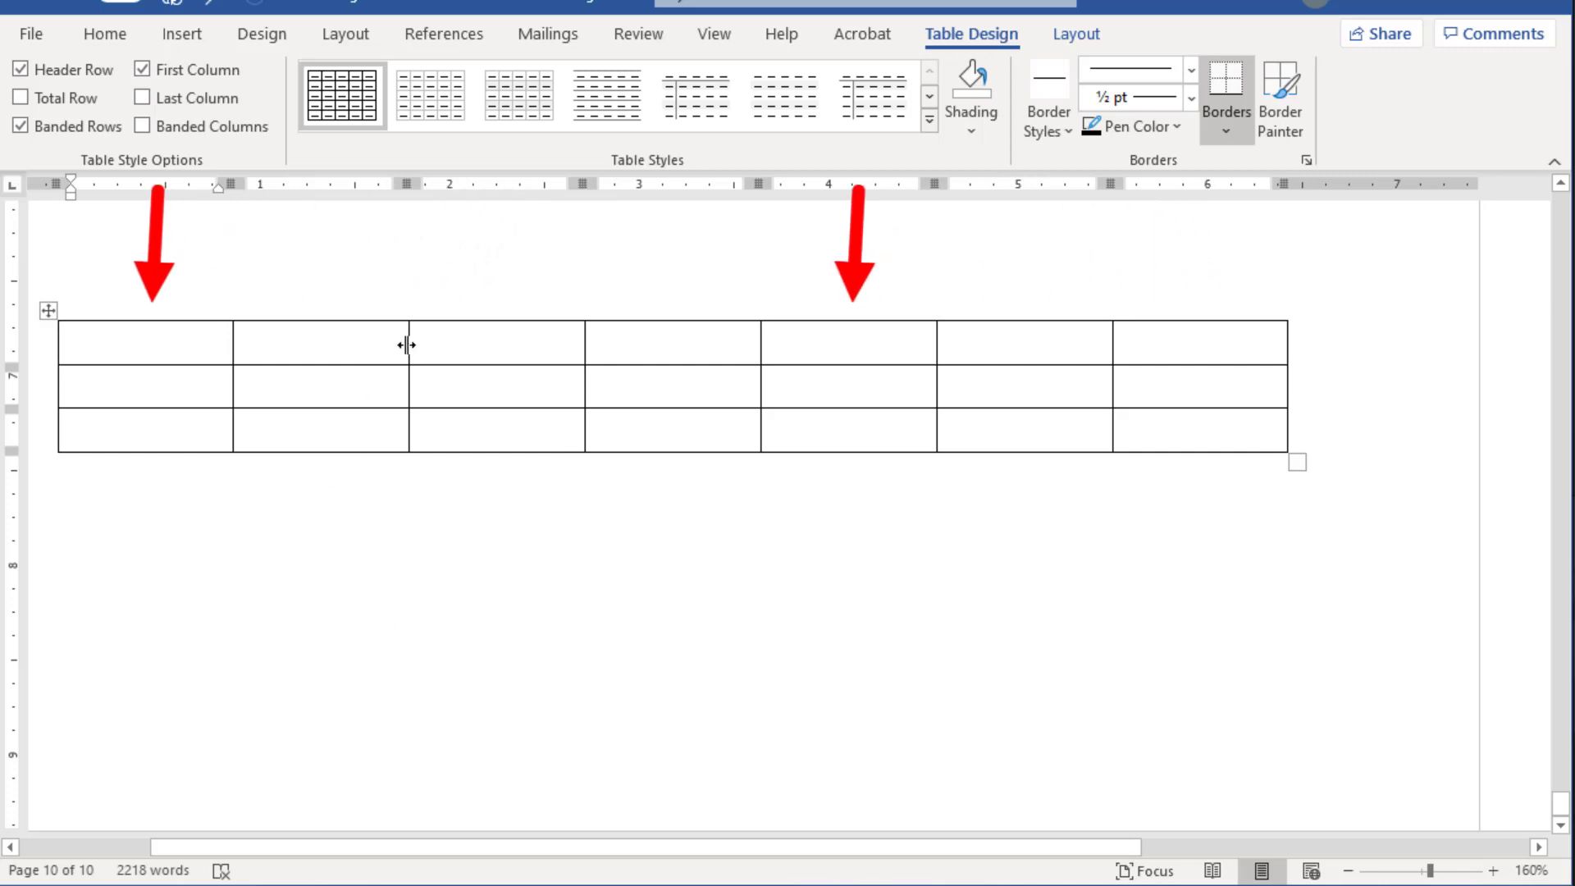
pyautogui.moveTo(410, 343); pyautogui.dragTo(436, 346)
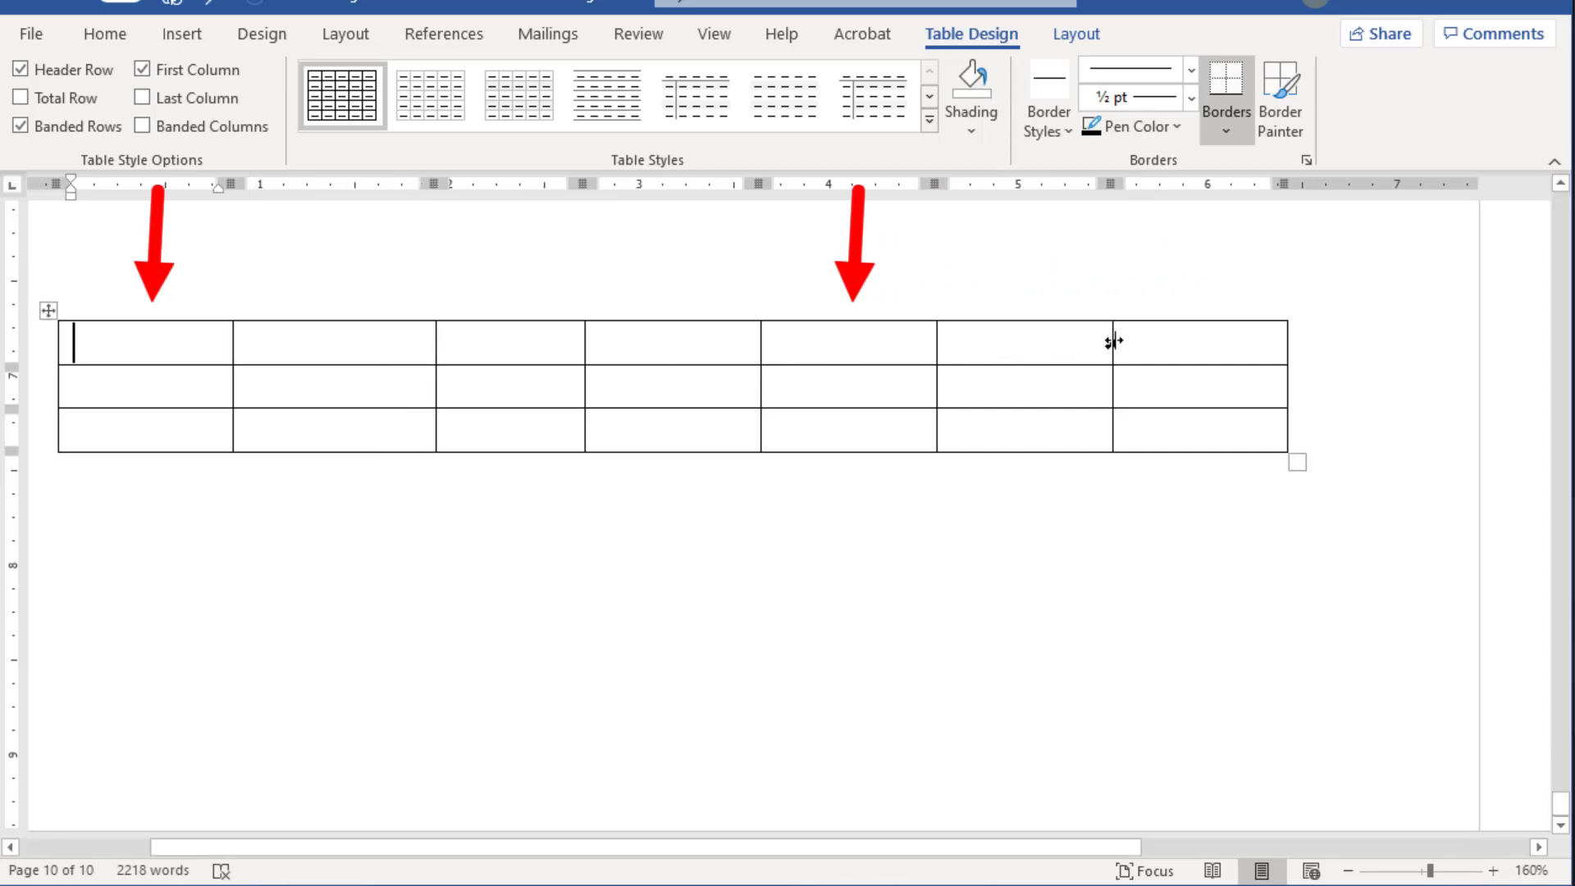
pyautogui.moveTo(1113, 340); pyautogui.dragTo(1147, 346)
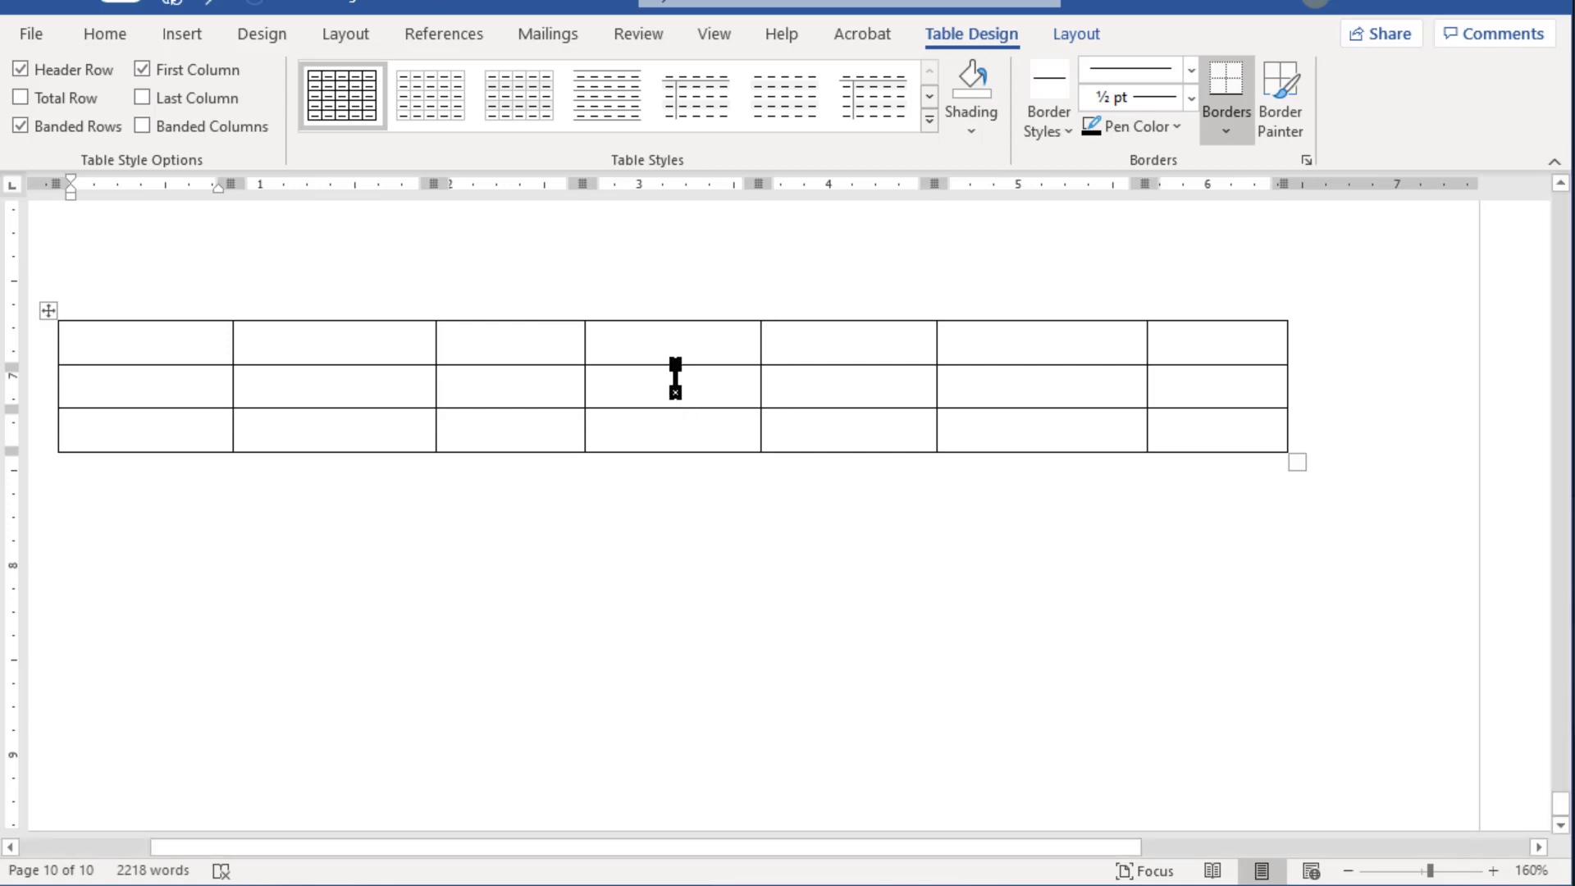
pyautogui.click(668, 291)
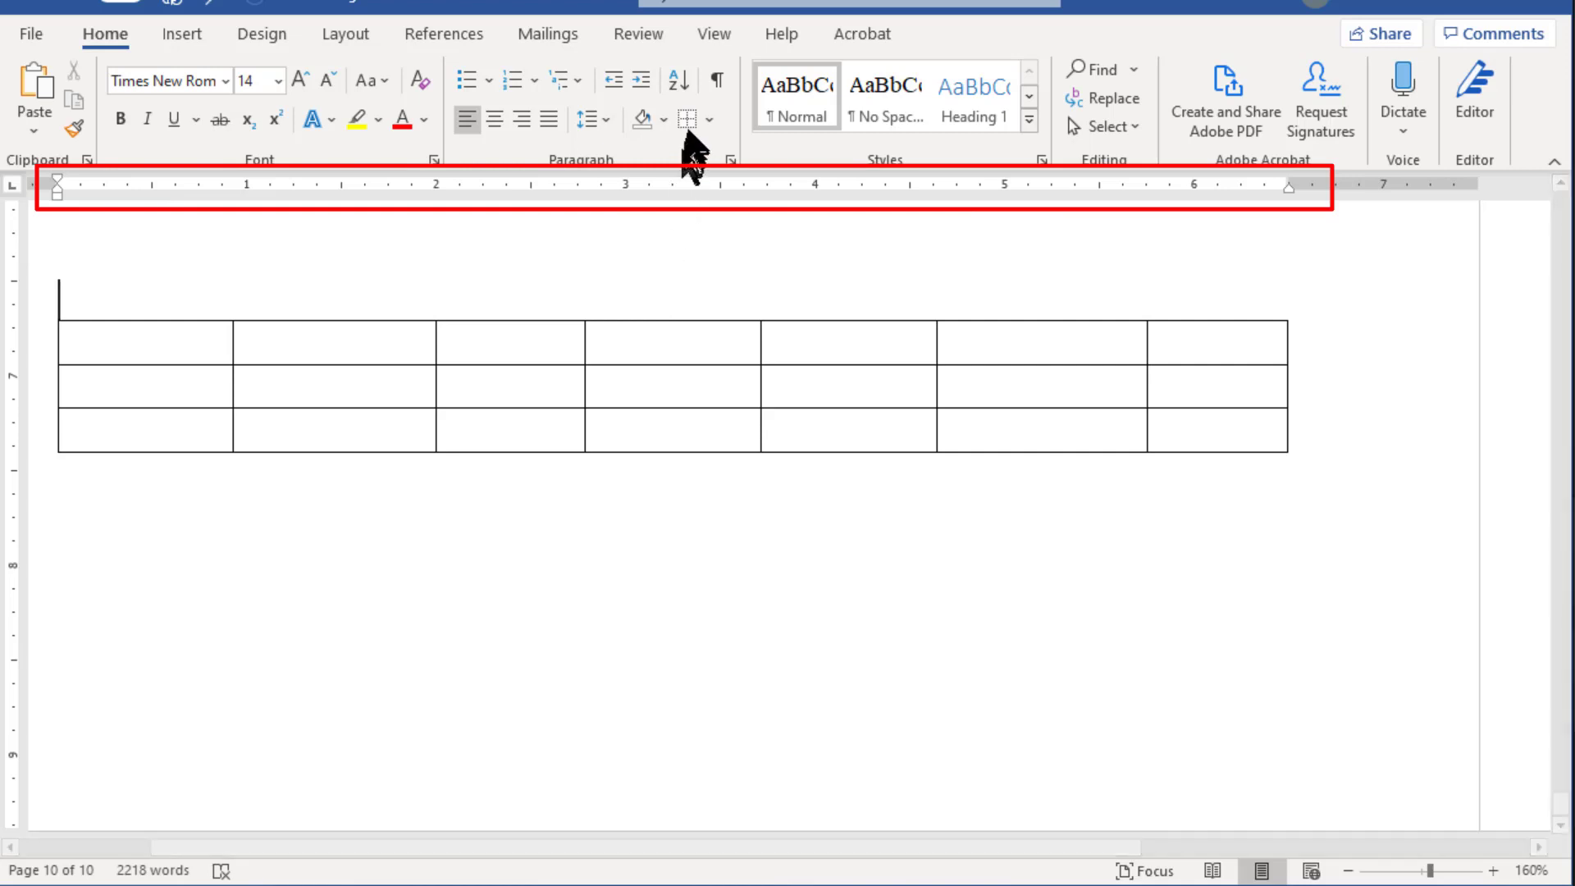
pyautogui.click(712, 35)
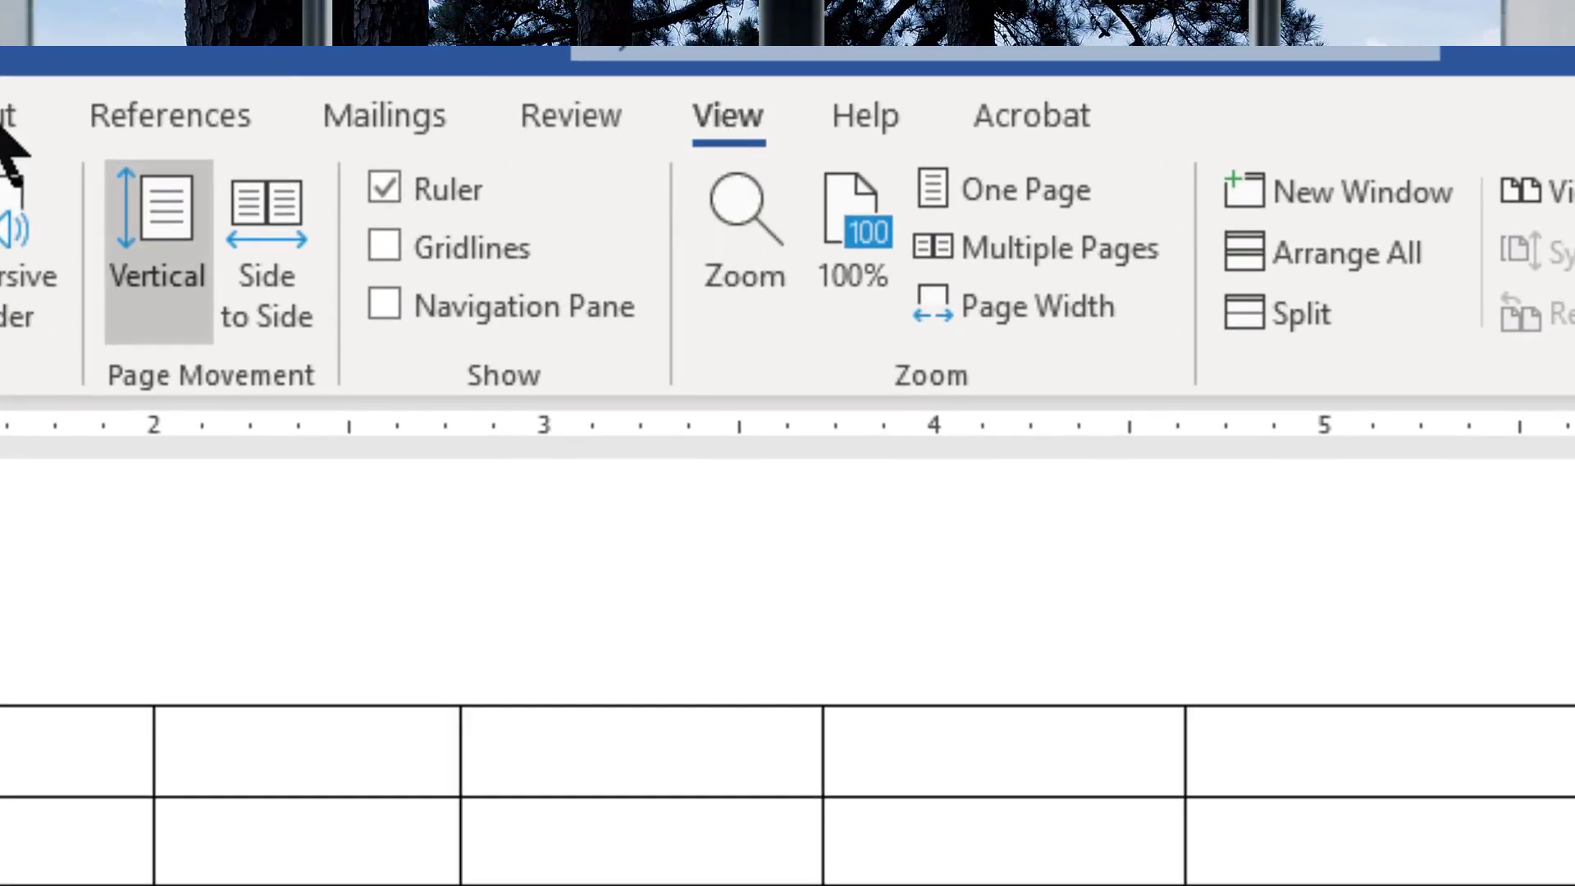
pyautogui.click(384, 195)
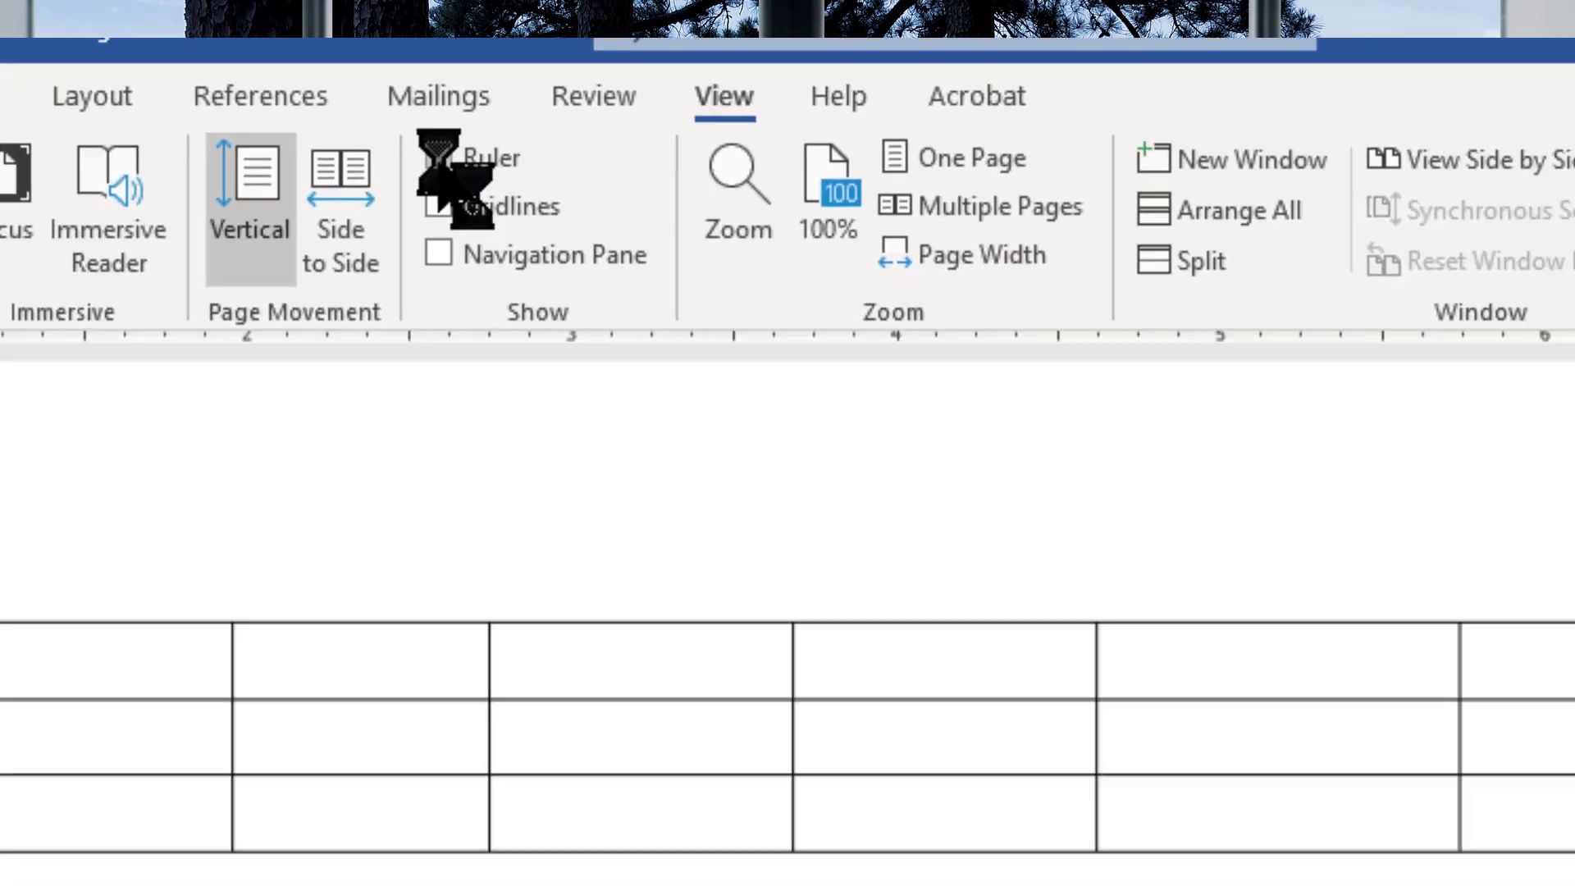
pyautogui.click(384, 188)
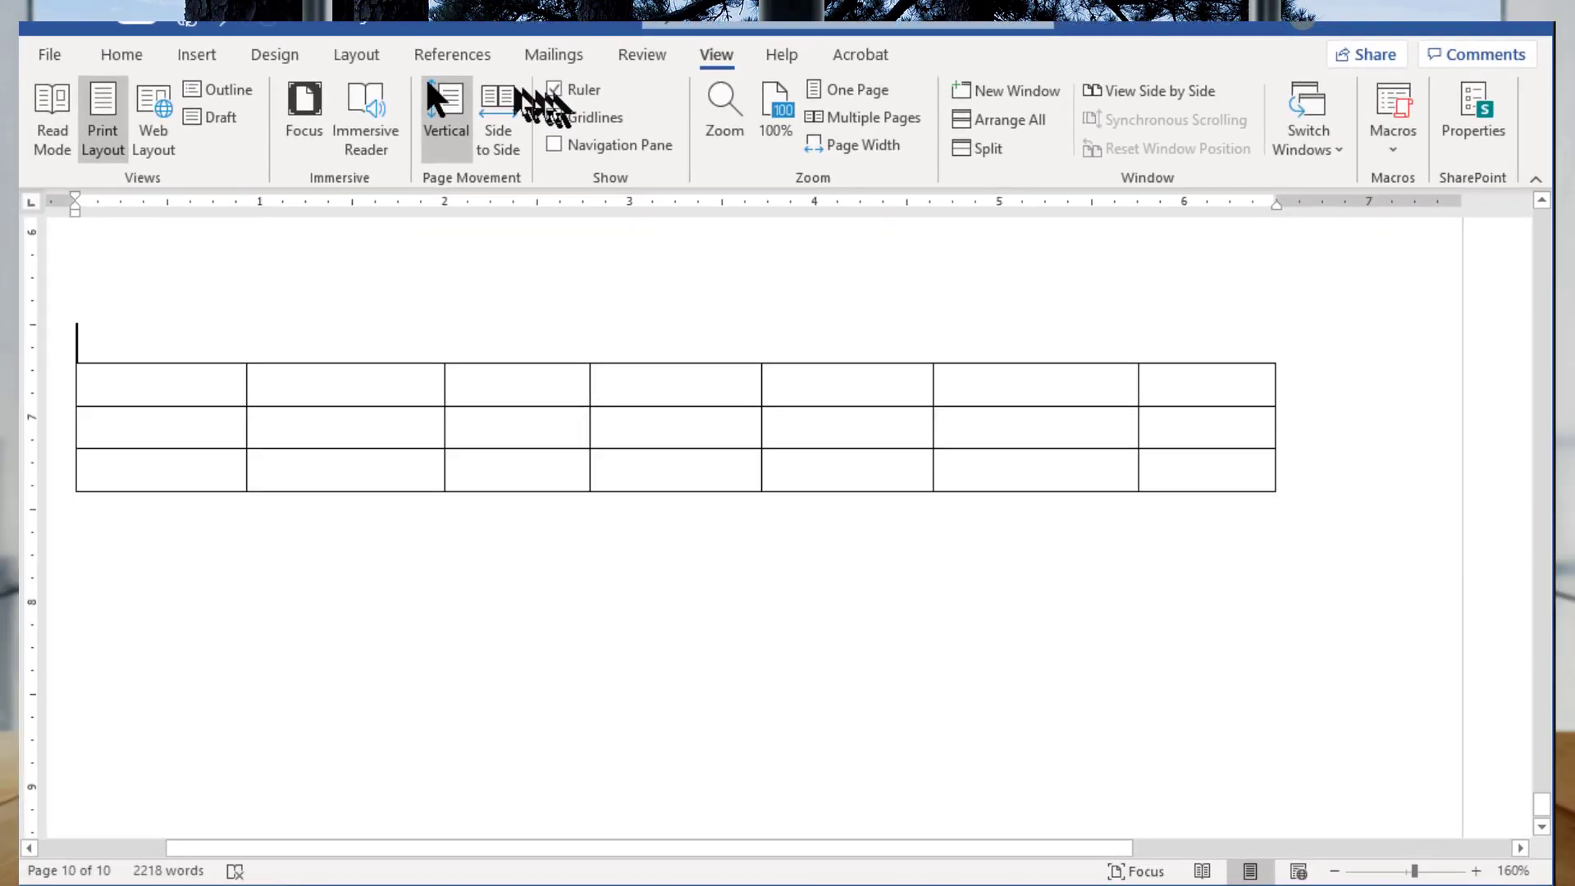
pyautogui.click(116, 54)
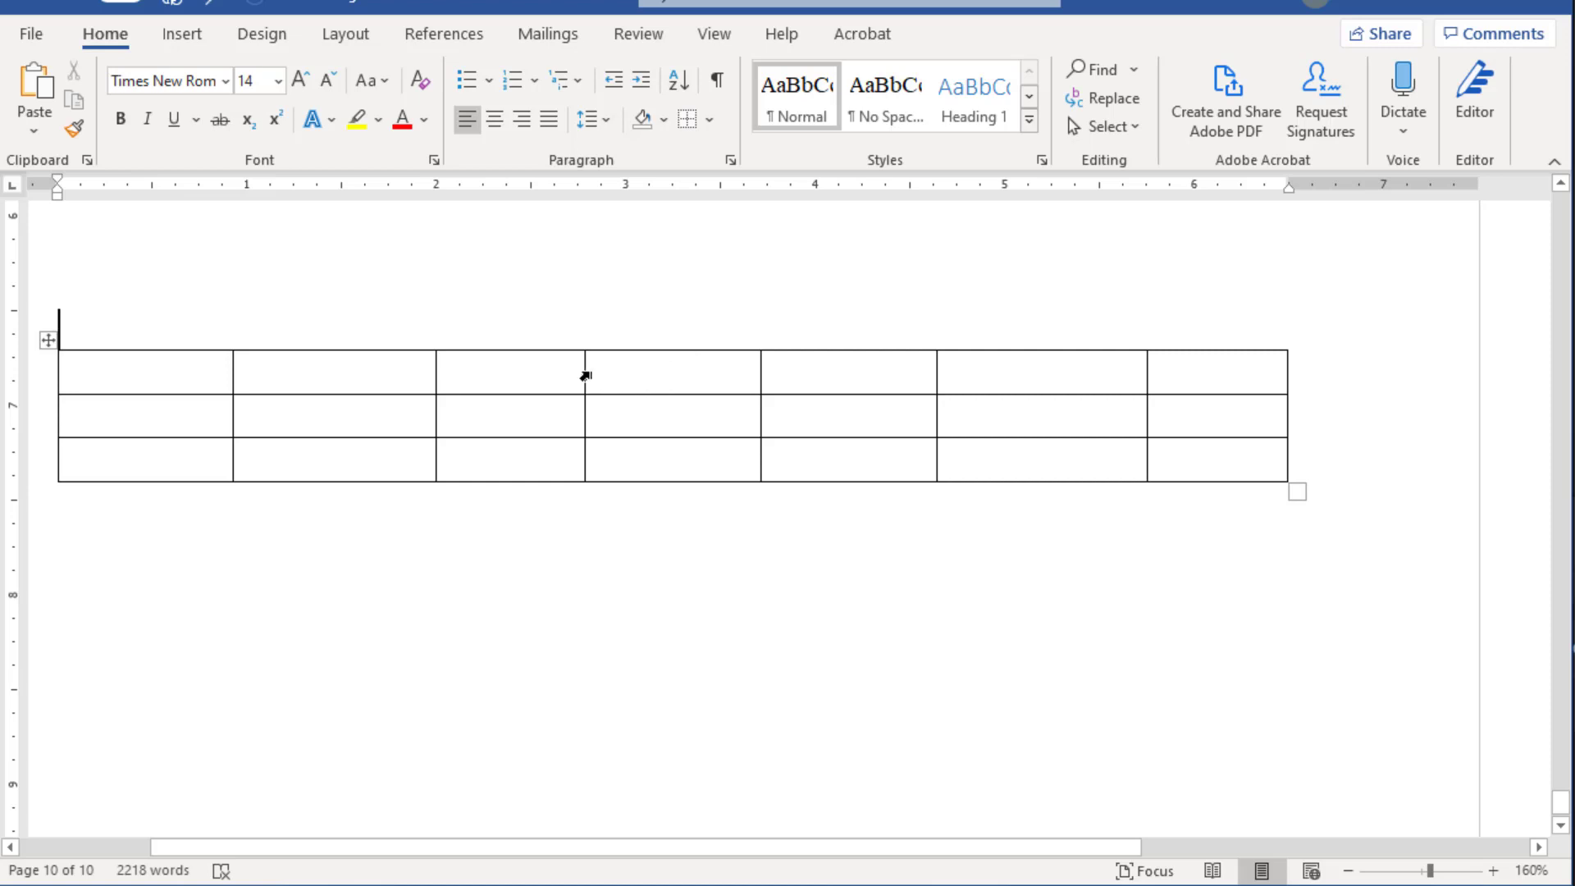
# Widen columns 1, 3 and 5, leaving columns 2 and 6 as thin spacers
pyautogui.moveTo(585, 371); pyautogui.dragTo(680, 382)
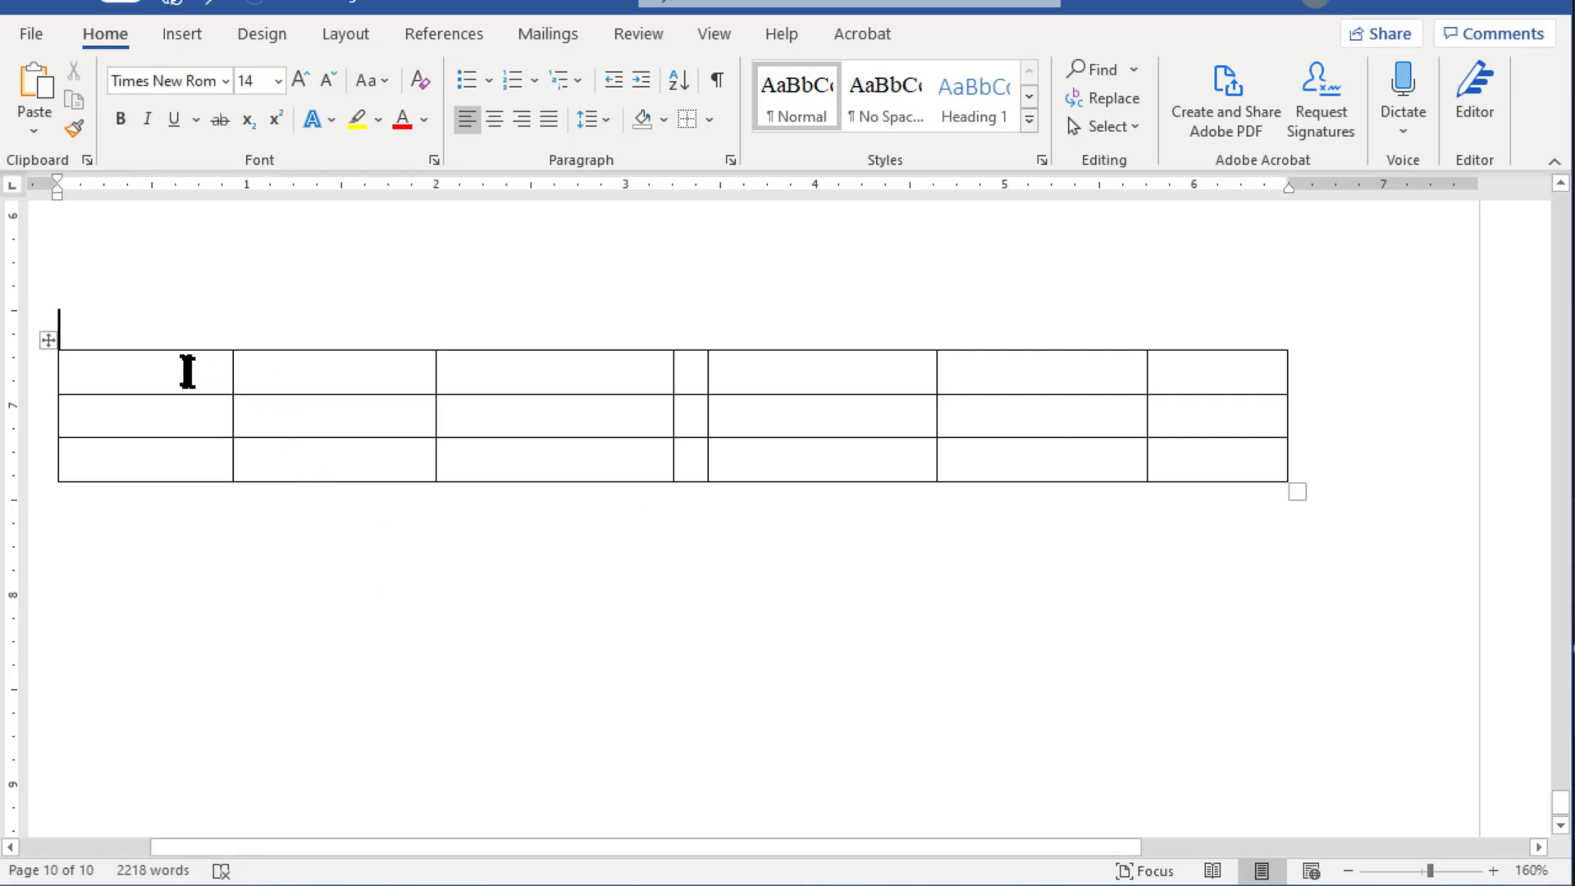
pyautogui.moveTo(231, 373); pyautogui.dragTo(400, 389)
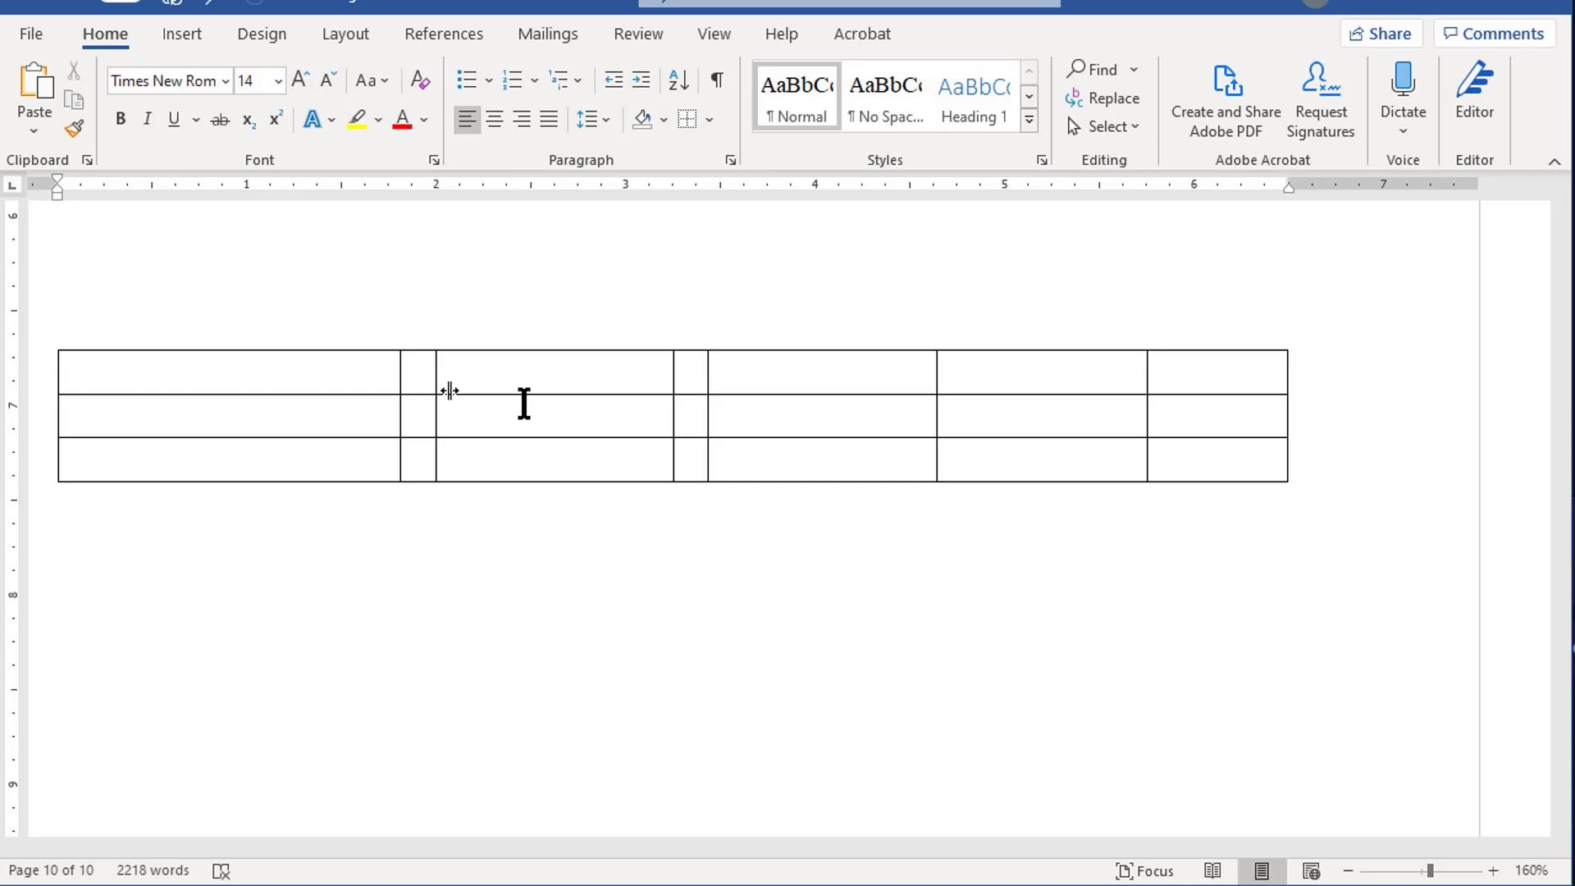
pyautogui.moveTo(933, 370); pyautogui.dragTo(1102, 390)
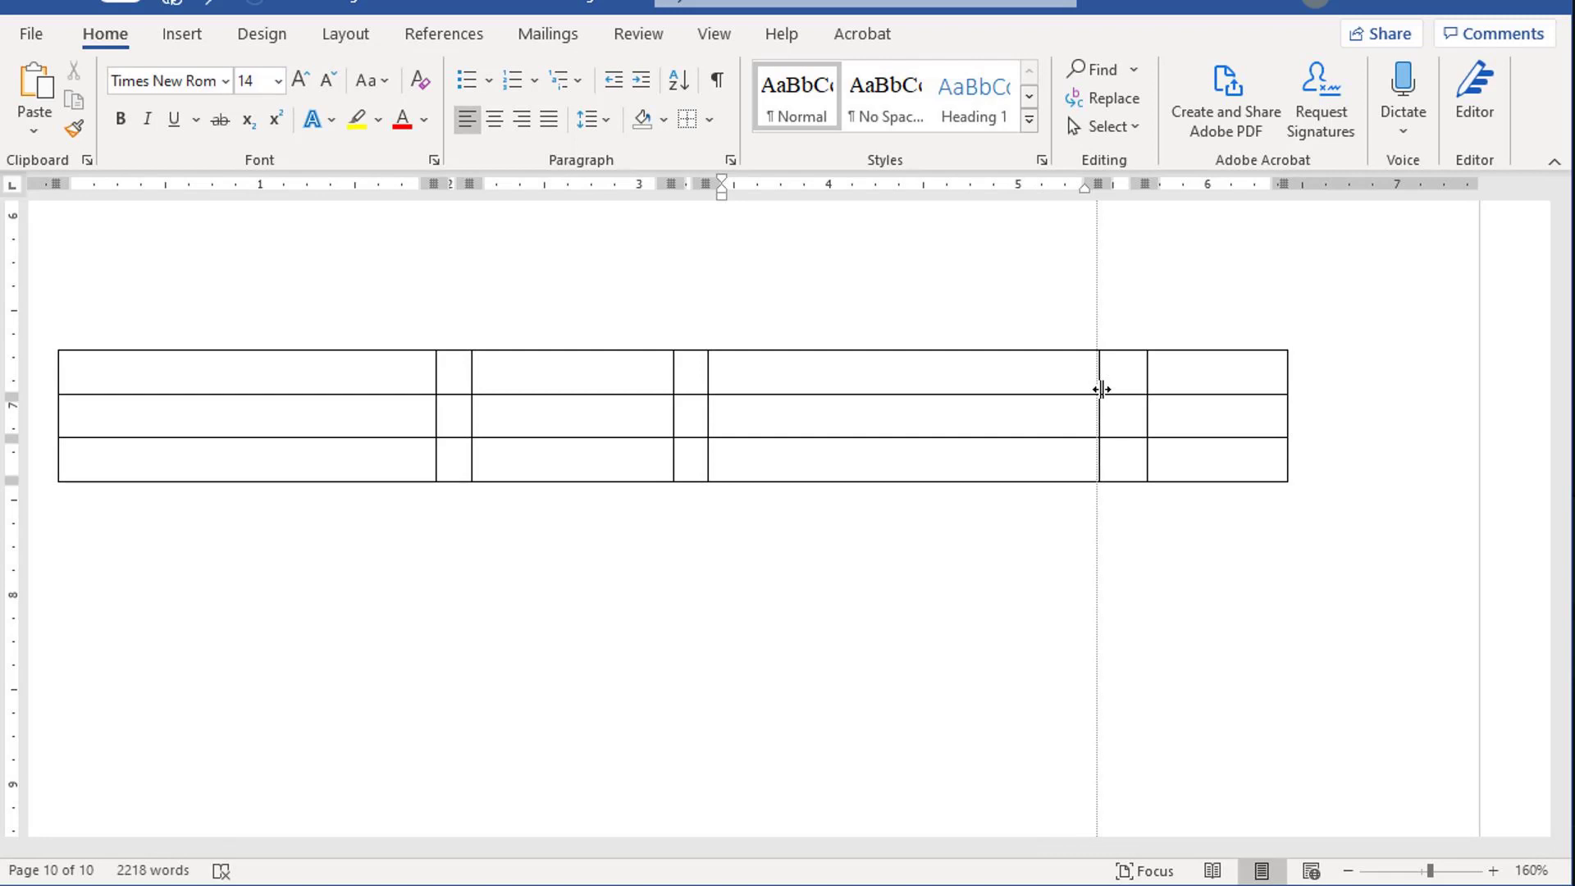
pyautogui.moveTo(1102, 390); pyautogui.dragTo(1098, 393)
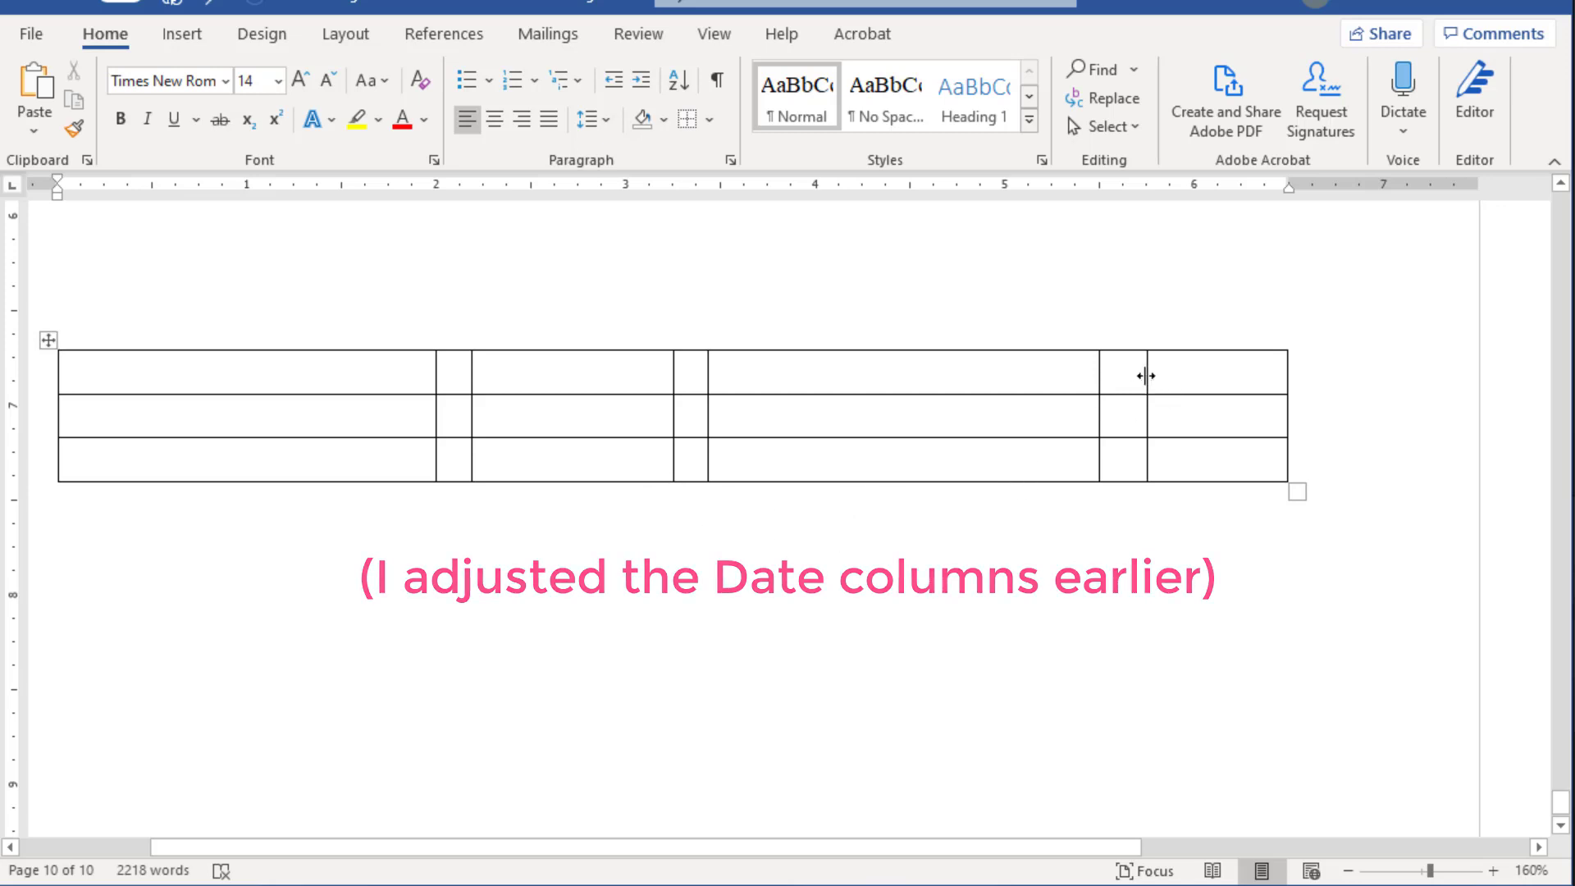
pyautogui.moveTo(1147, 374); pyautogui.dragTo(1101, 378)
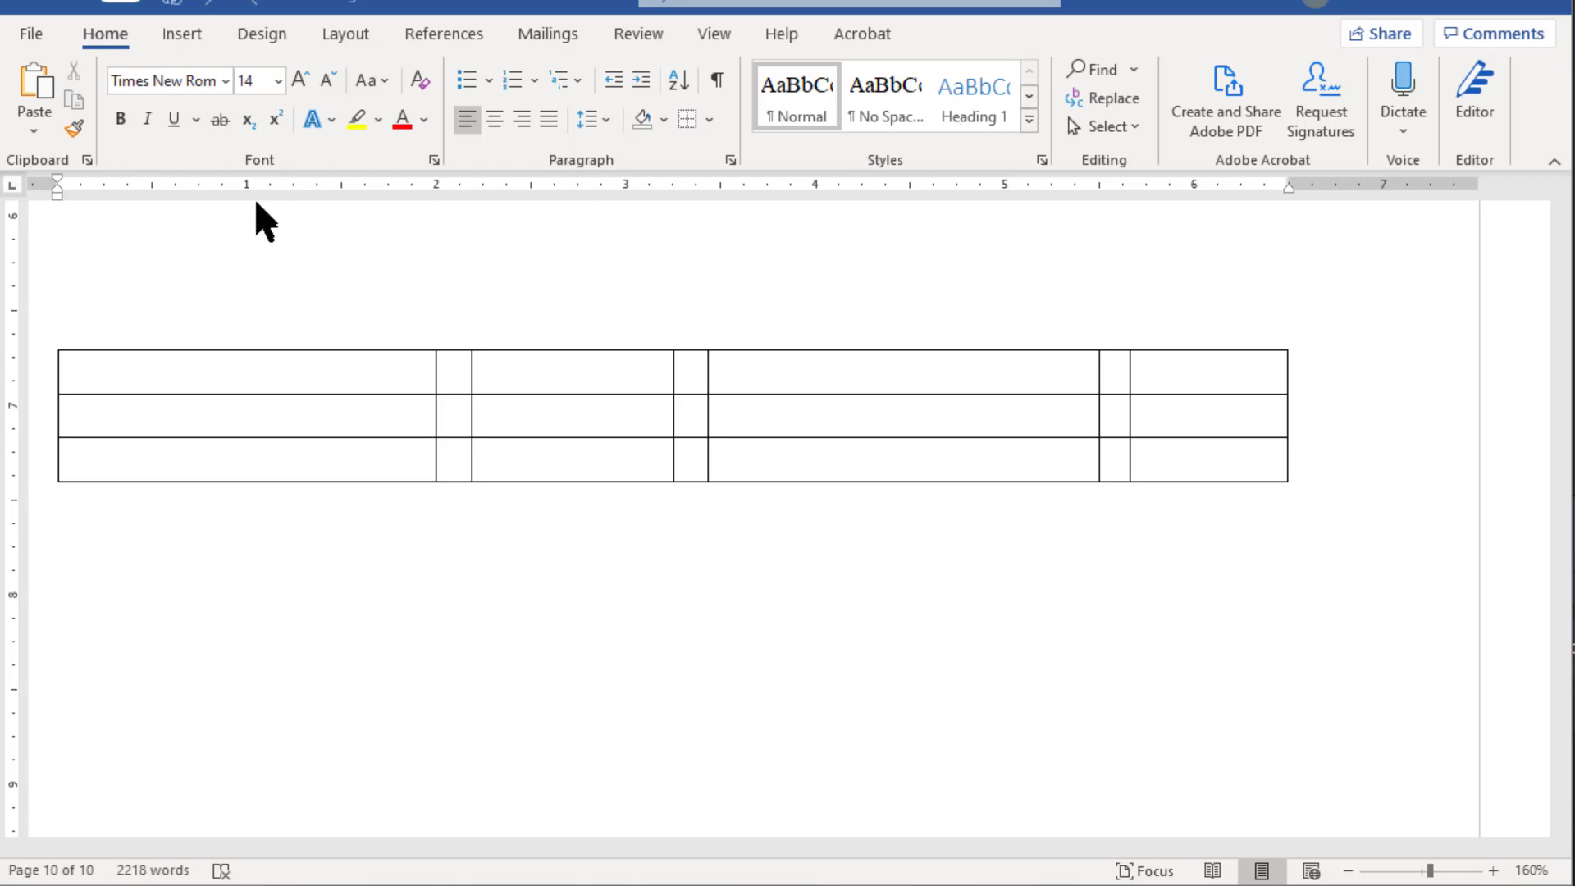
# Select the whole table and format its text as 9-point italic Arial Narrow
pyautogui.click(182, 356)
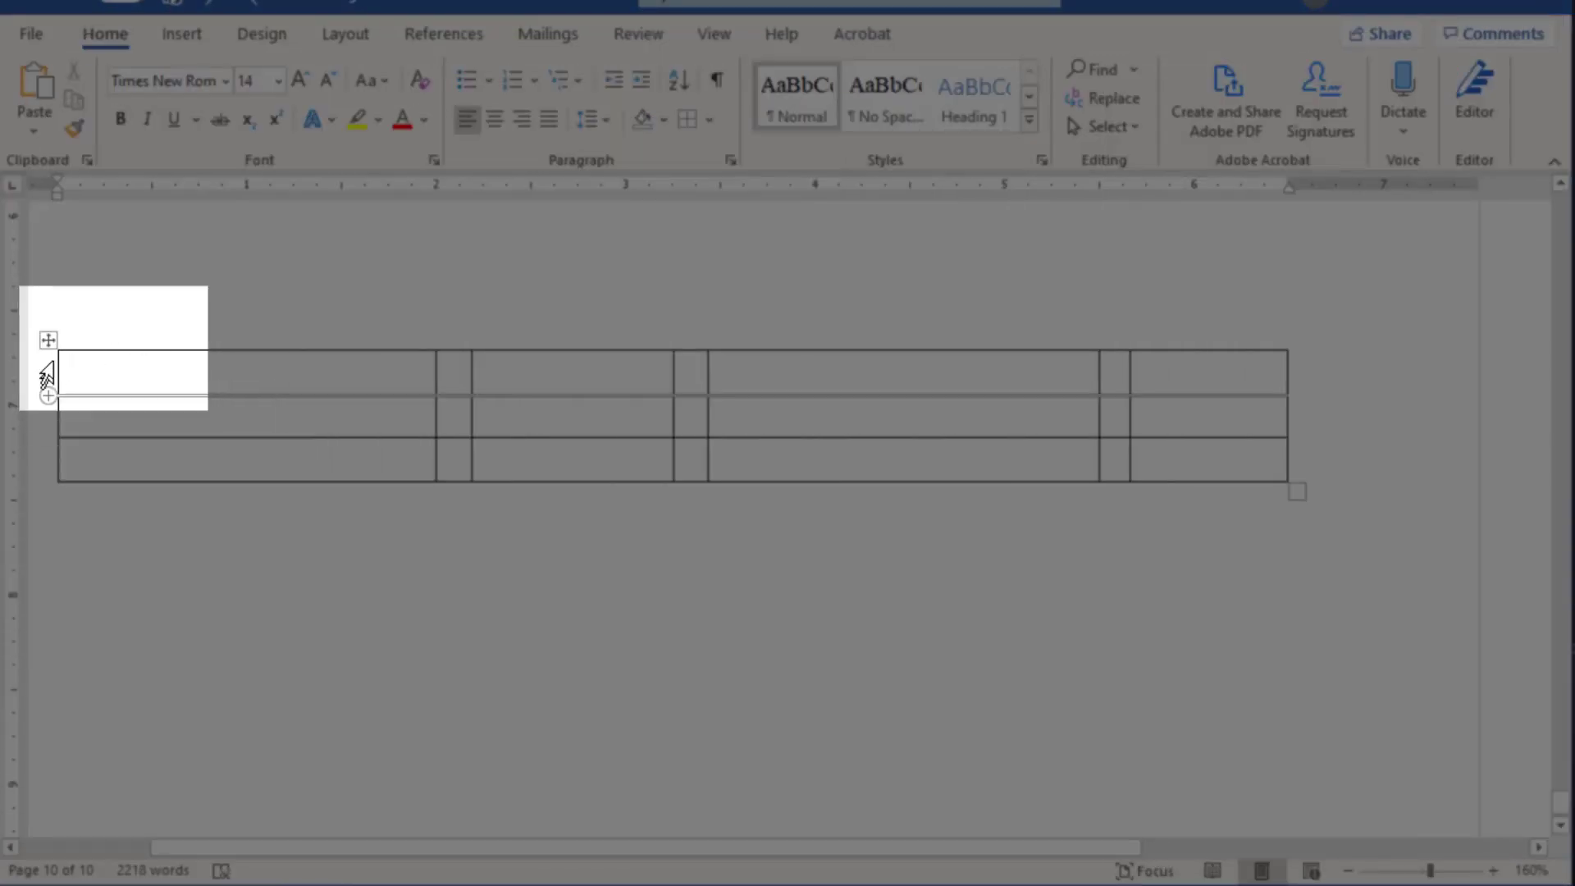
pyautogui.click(48, 340)
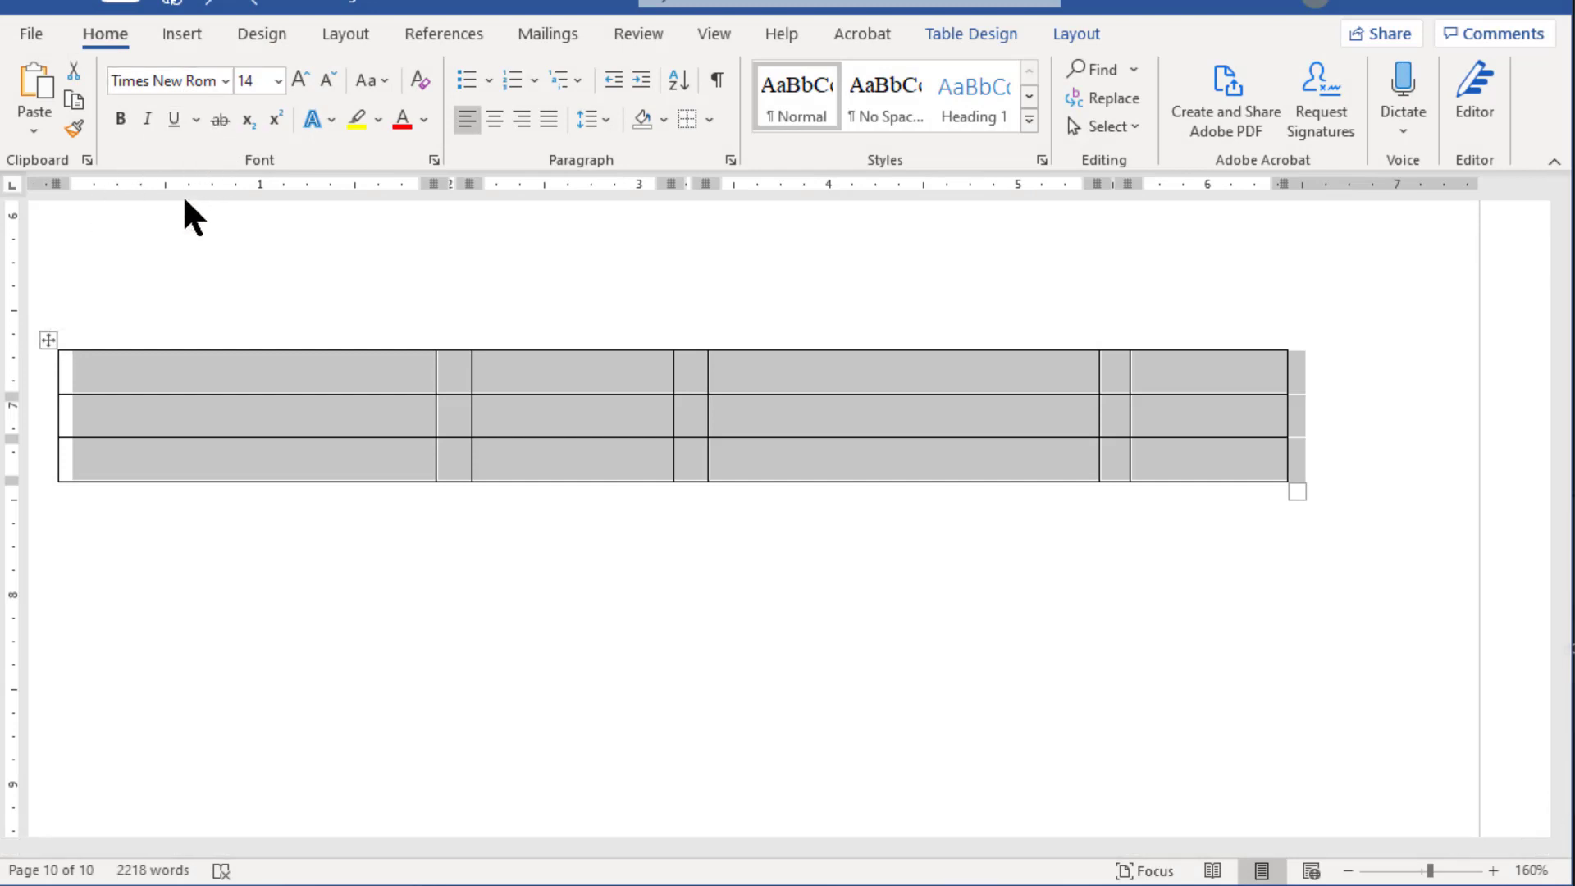
pyautogui.click(224, 81)
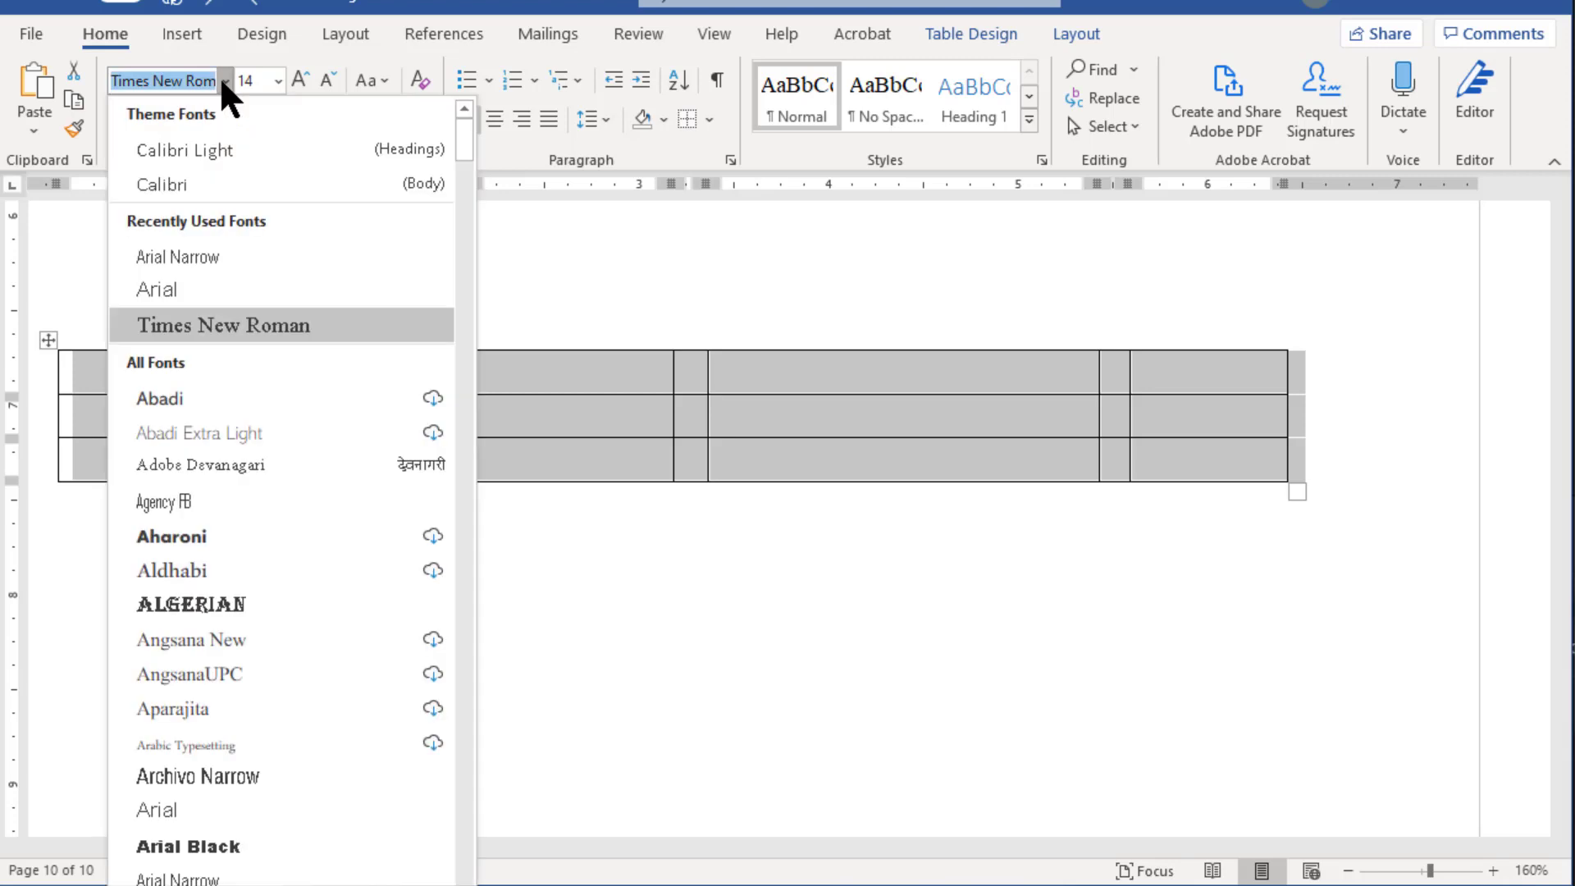
pyautogui.click(181, 257)
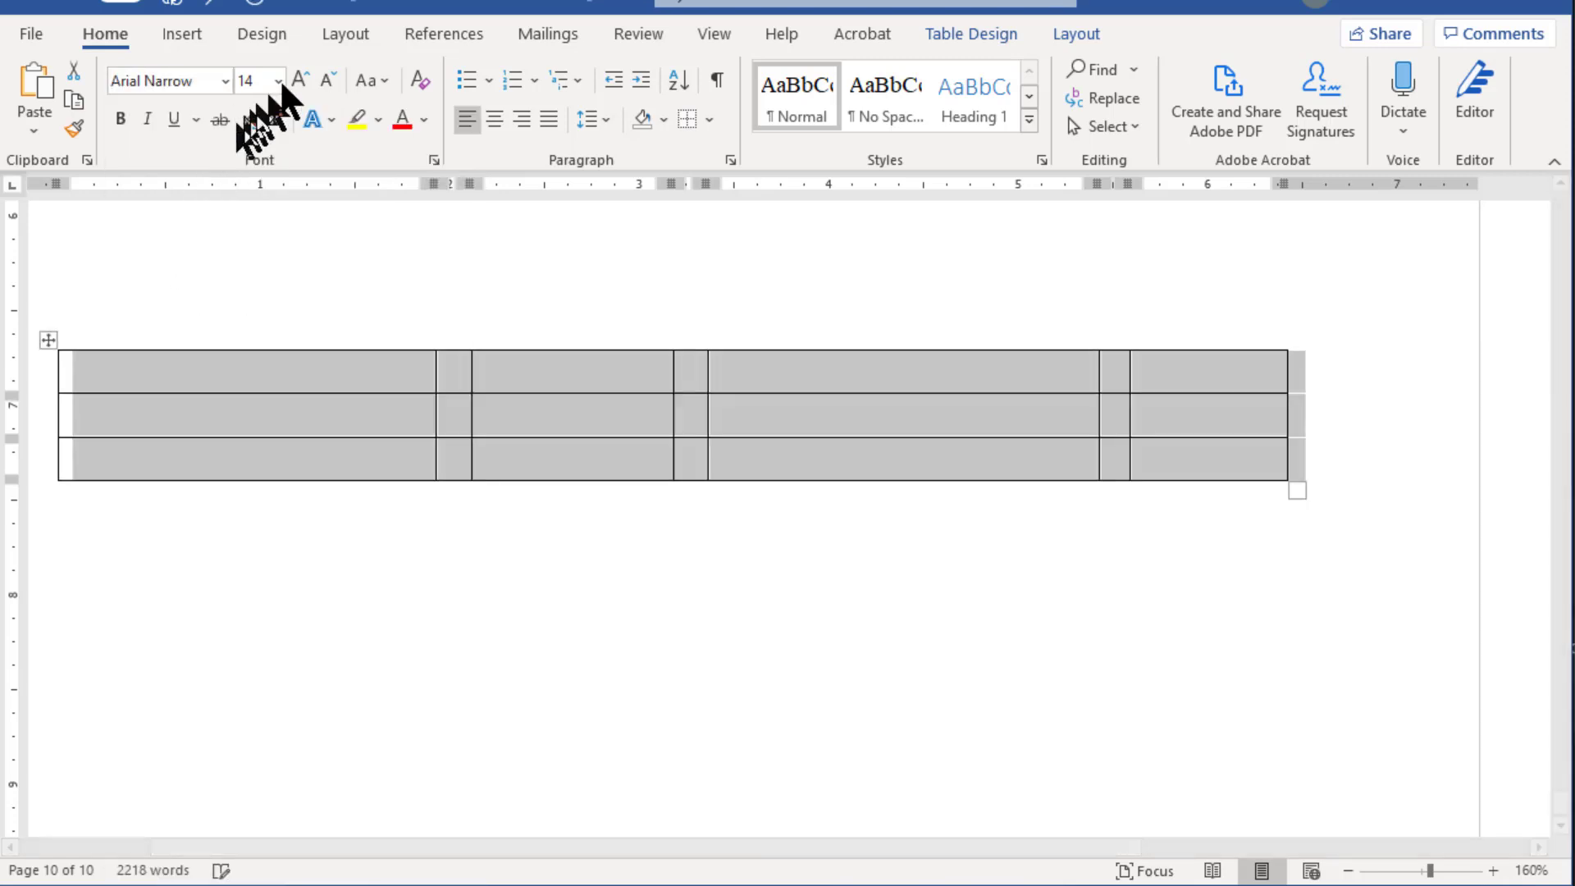
pyautogui.click(279, 80)
pyautogui.click(261, 144)
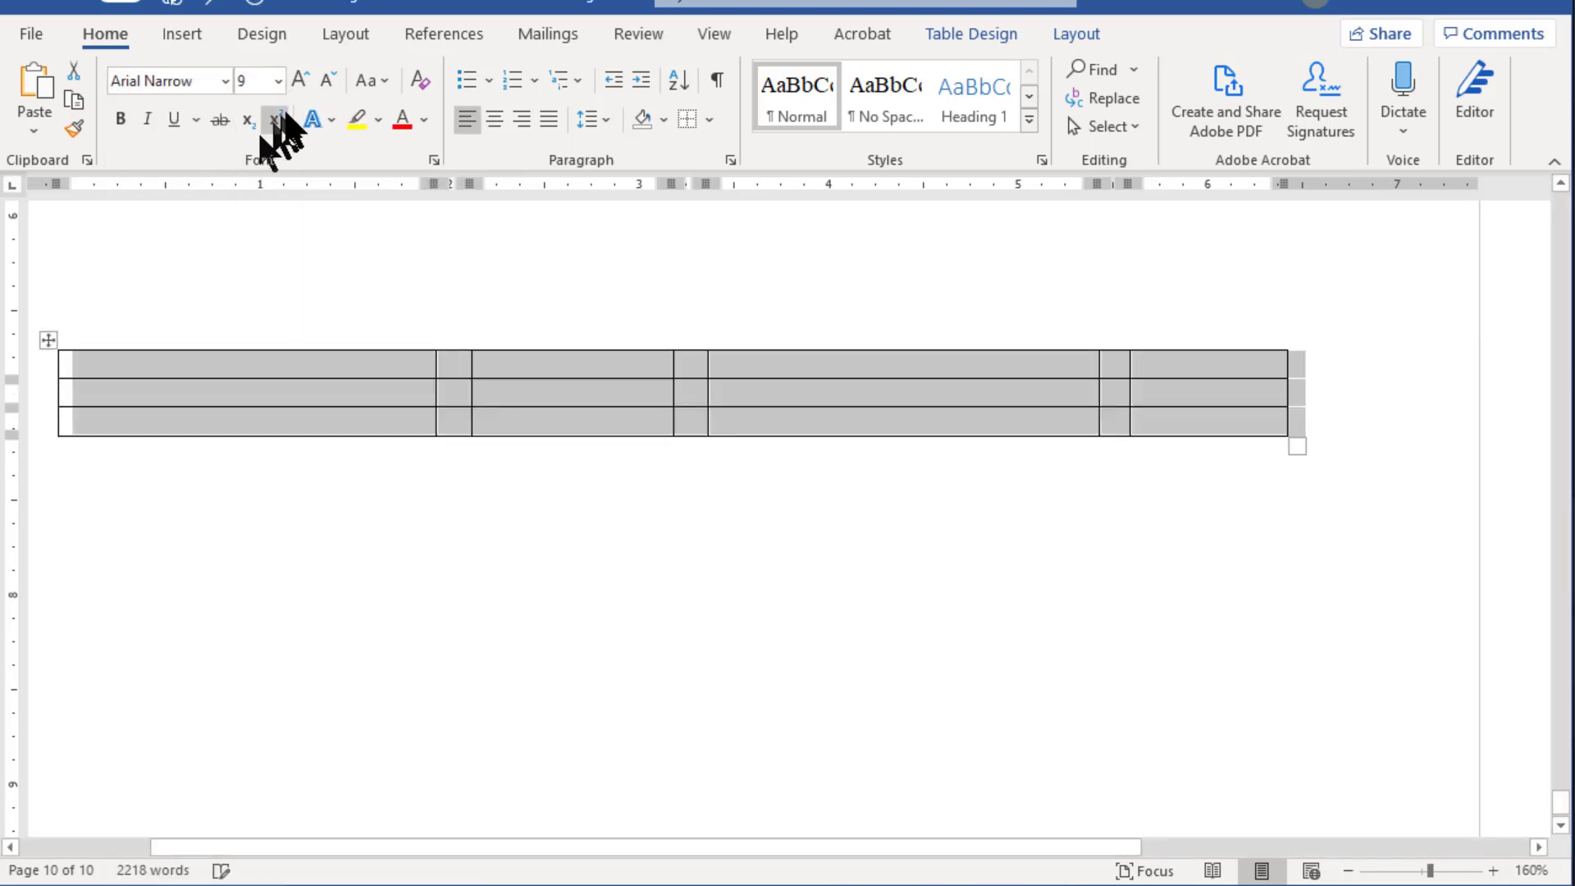
pyautogui.click(147, 119)
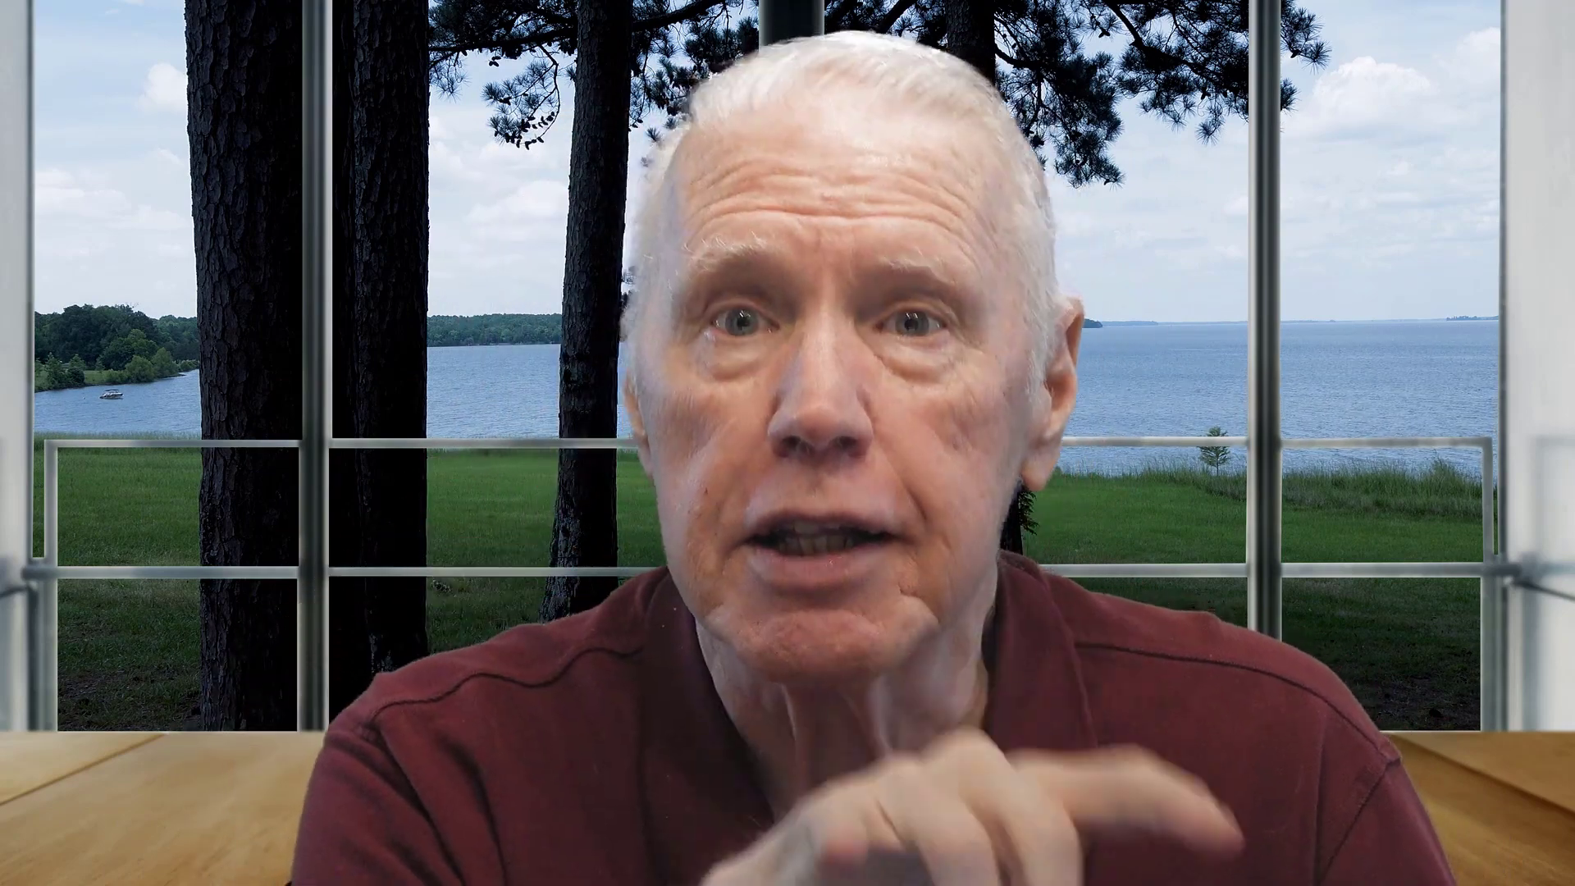
# Enter Lessor 1 and Lessor 2, each with a pasted Date label beside it
pyautogui.write('Lesson')
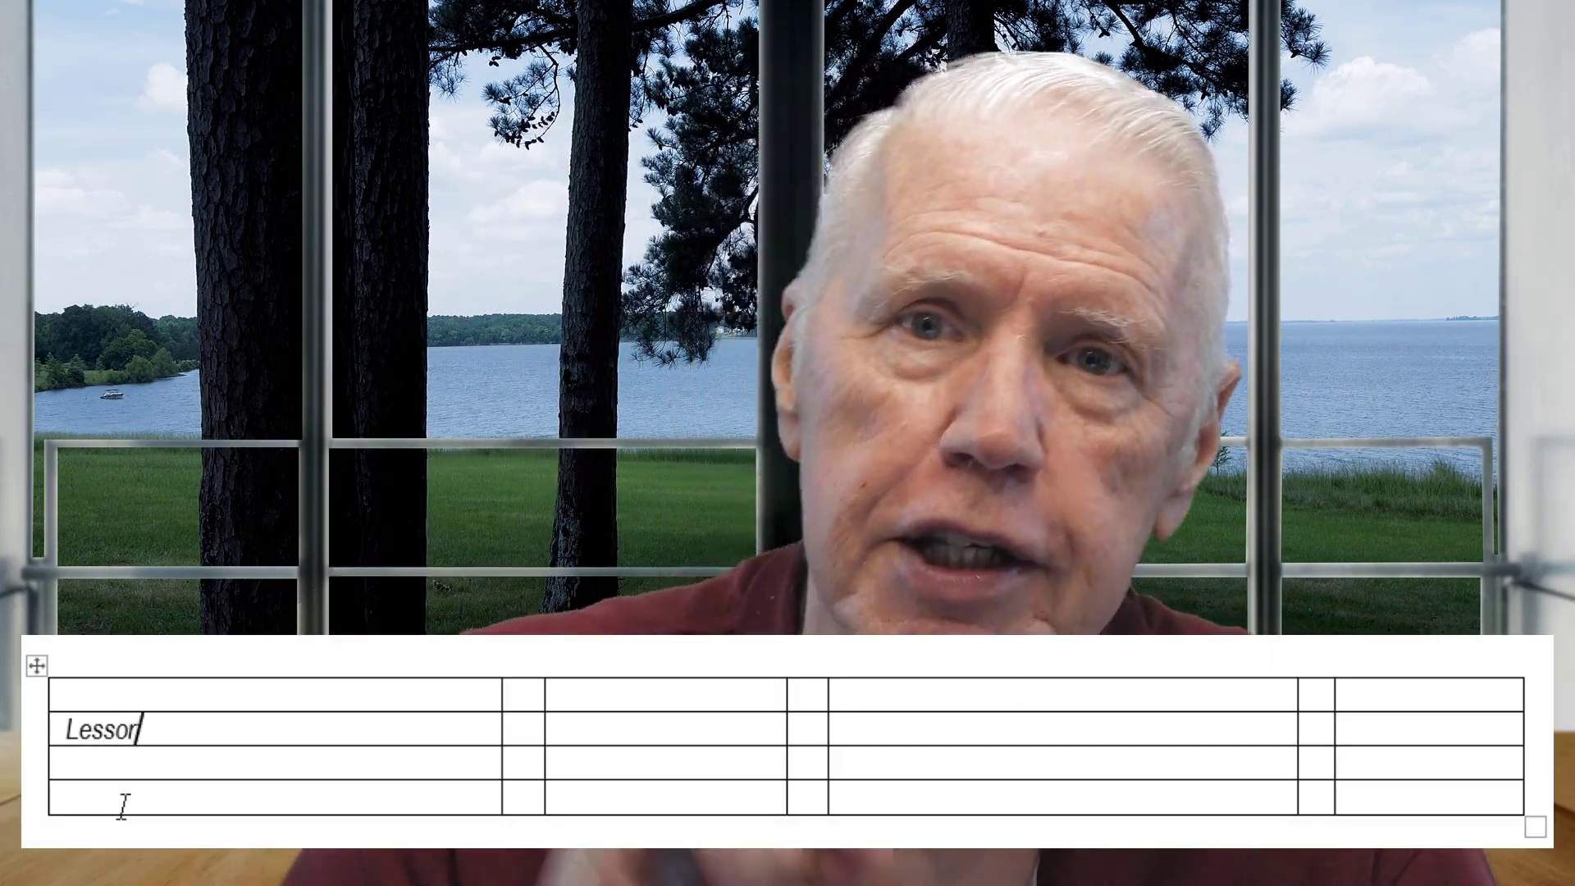
pyautogui.write(' 1')
pyautogui.press('Tab')
pyautogui.press('Tab')
pyautogui.write('Date')
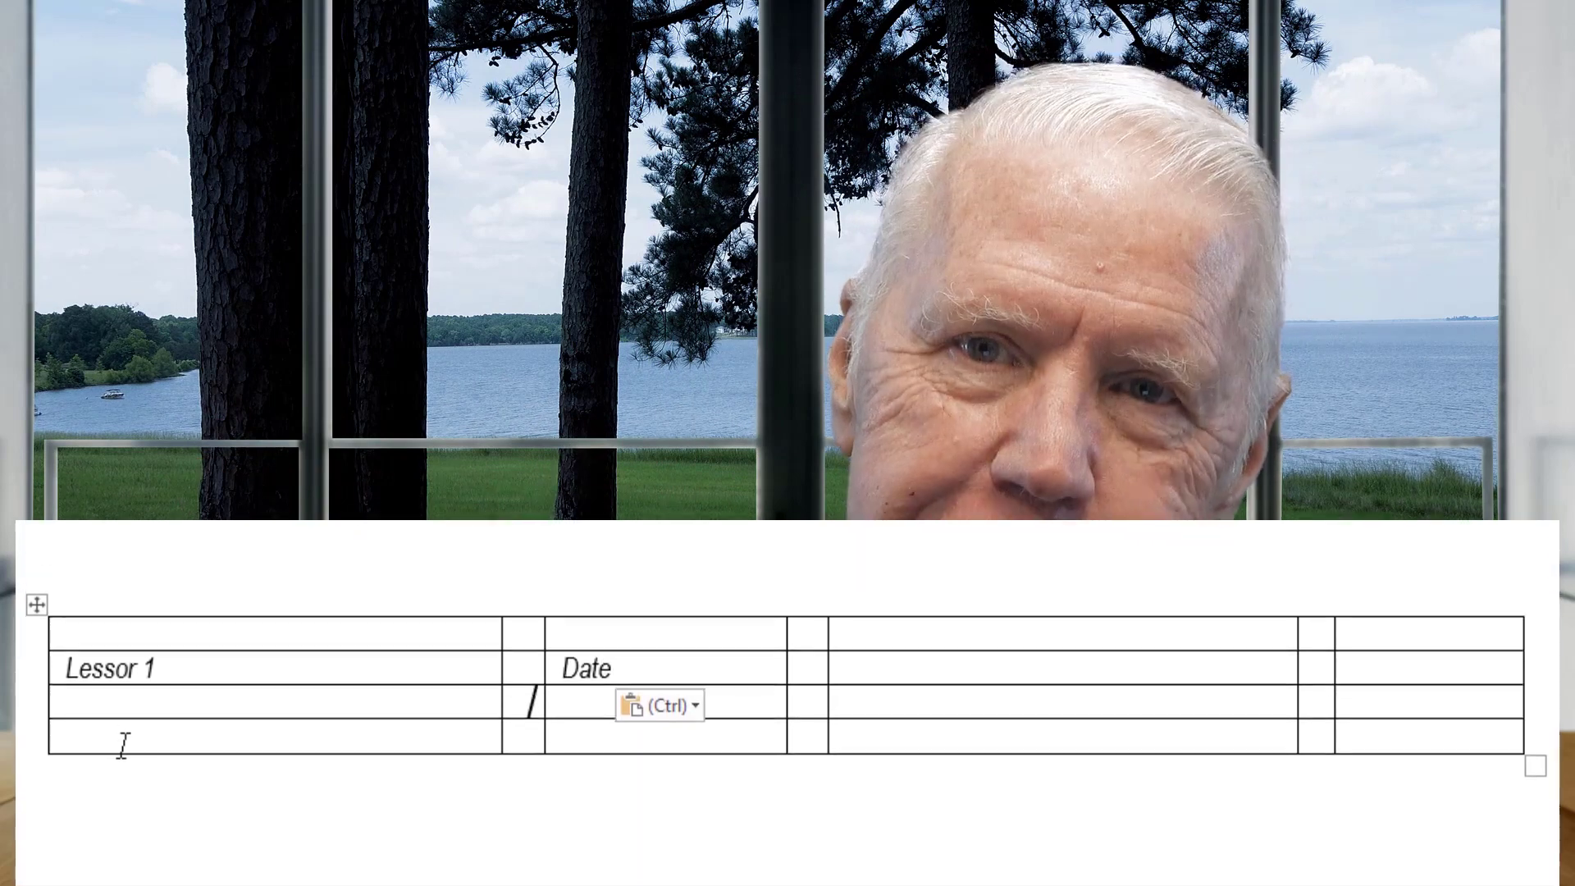
pyautogui.hotkey('shift', 'Tab')
pyautogui.write('Lessor 2')
pyautogui.press('Tab')
pyautogui.press('Tab')
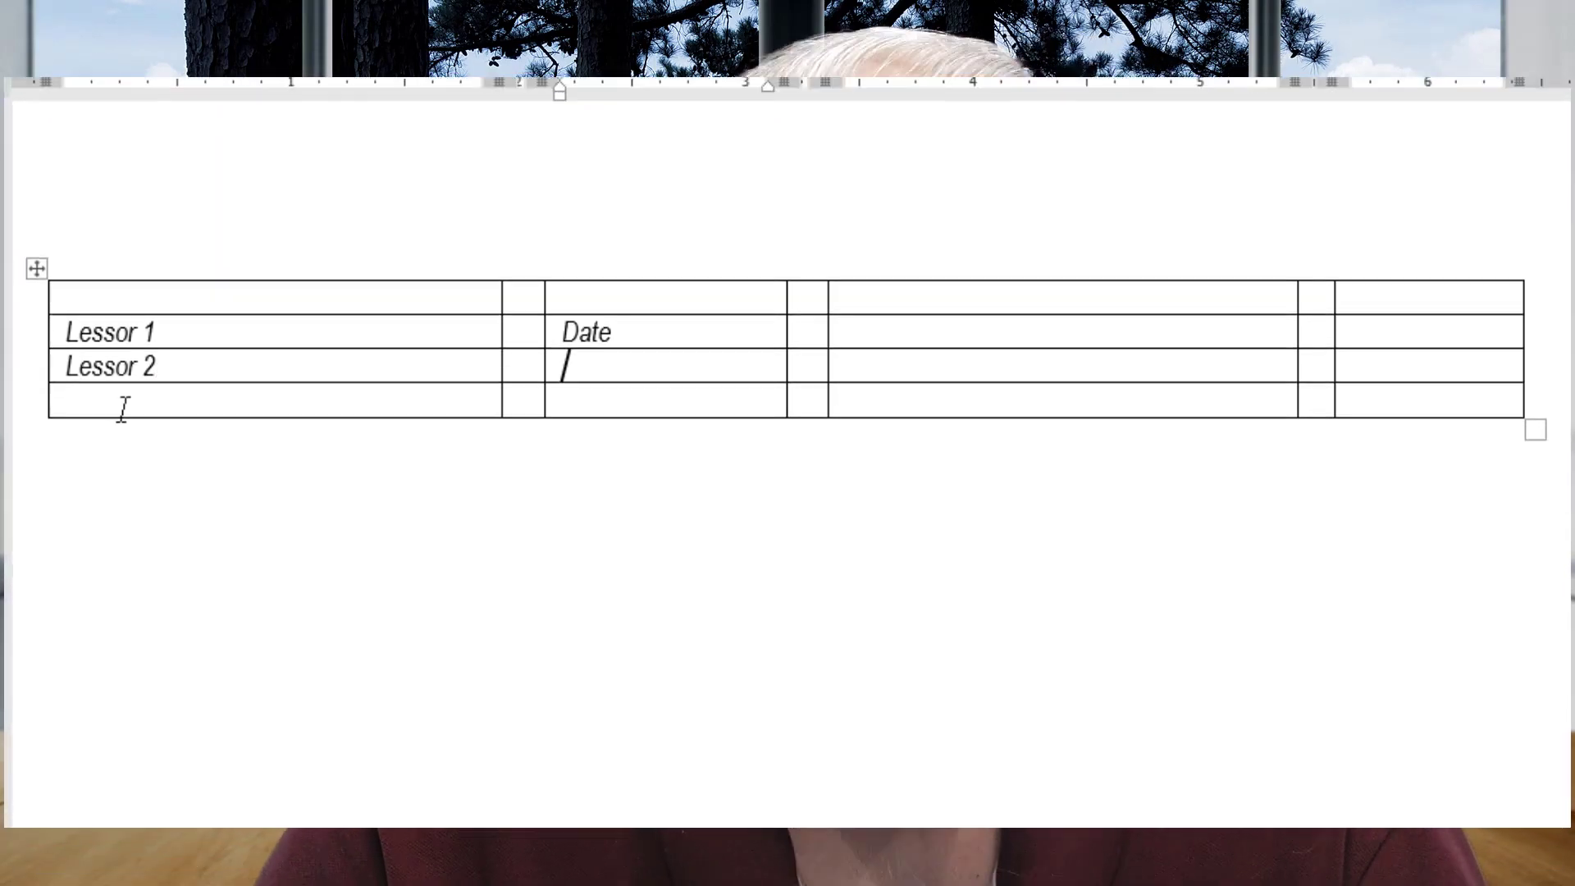
pyautogui.write('Date')
# Enter Lessee 1, Lessee 2 and Lessee 3, each with a Date label in the last column
pyautogui.press('Up')
pyautogui.press('Tab')
pyautogui.press('Tab')
pyautogui.write('Le')
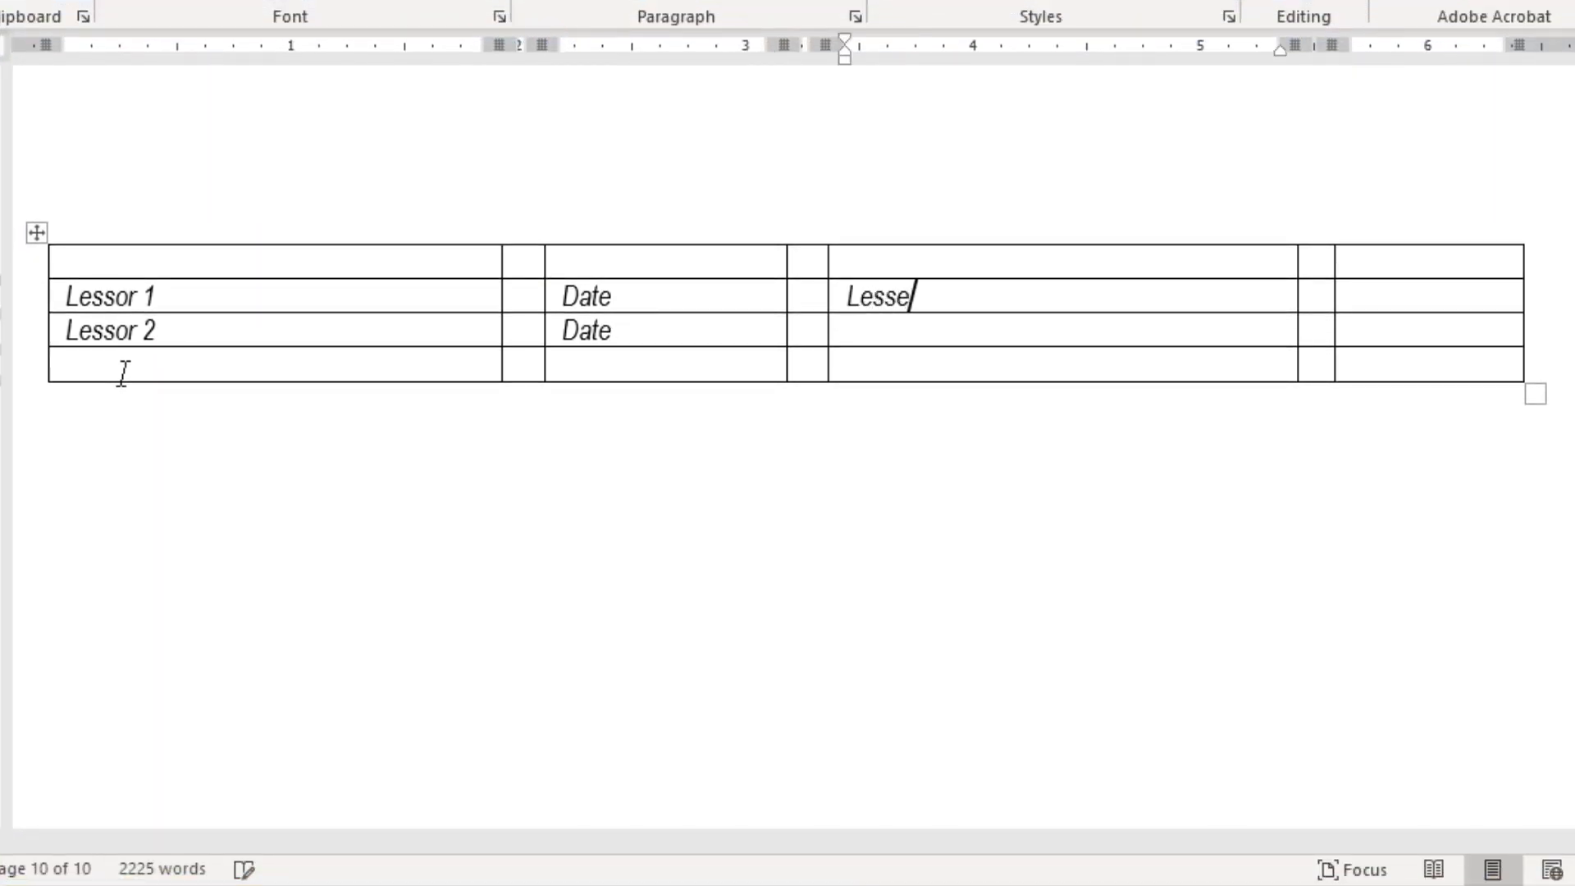
pyautogui.press('Tab')
pyautogui.press('Tab')
pyautogui.write('Date')
pyautogui.press('Down')
pyautogui.hotkey('shift', 'Tab')
pyautogui.hotkey('shift', 'Tab')
pyautogui.write('Lessee 2')
pyautogui.press('Tab')
pyautogui.press('Tab')
pyautogui.write('Date')
pyautogui.press('Down')
pyautogui.hotkey('shift', 'Tab')
pyautogui.hotkey('shift', 'Tab')
pyautogui.write('Lessee 3')
pyautogui.press('Tab')
pyautogui.press('Tab')
pyautogui.write('D')
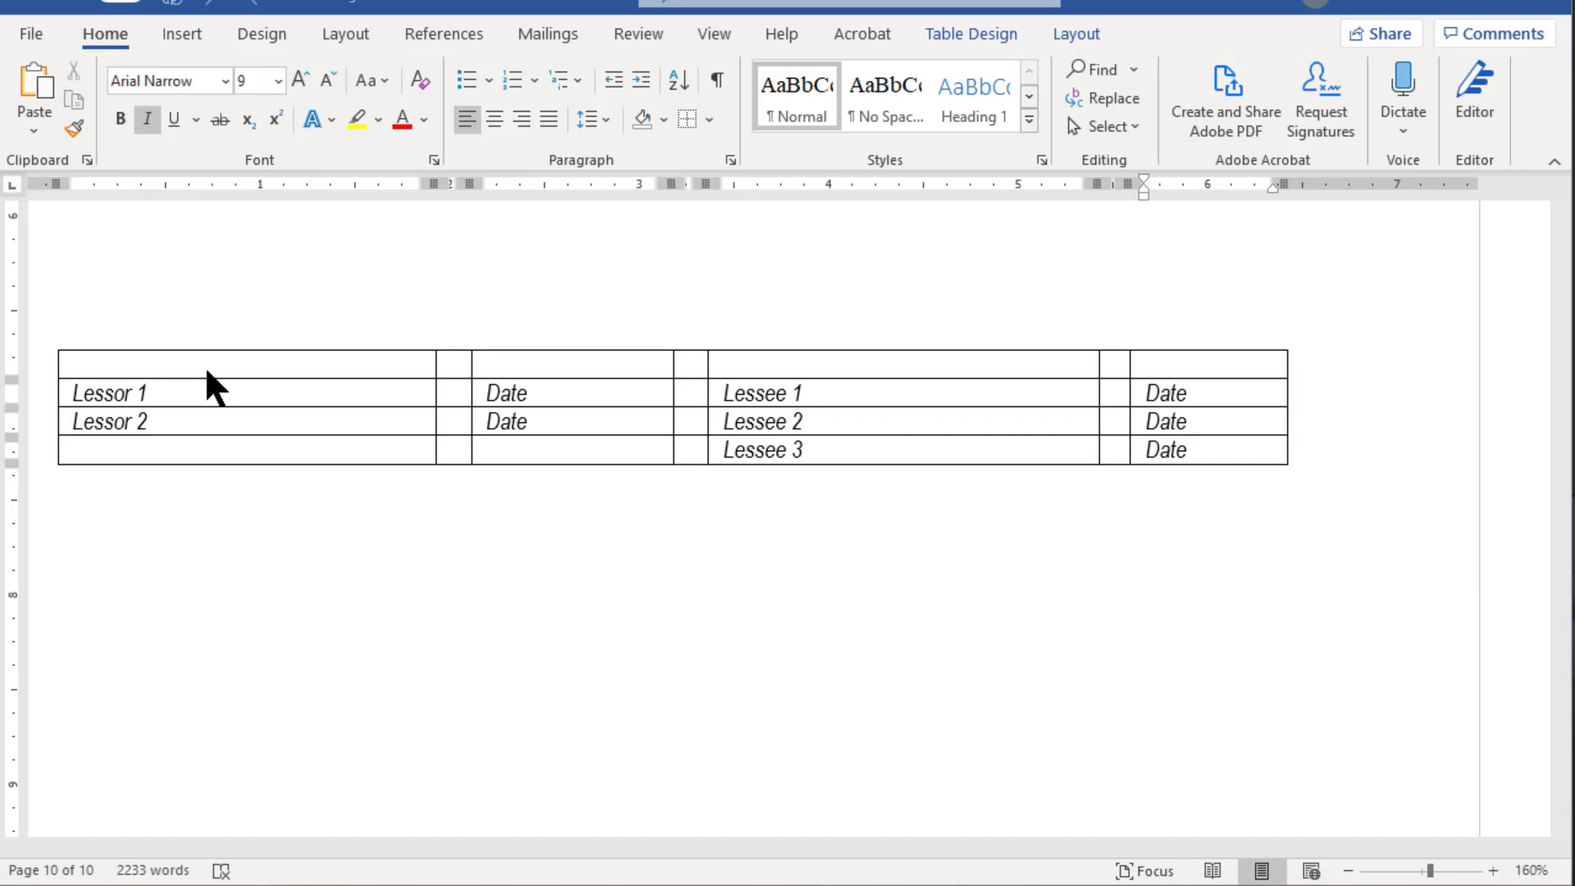
# Drag the top row and Lessor 1 row borders down to leave signature space
pyautogui.moveTo(189, 379); pyautogui.dragTo(189, 424)
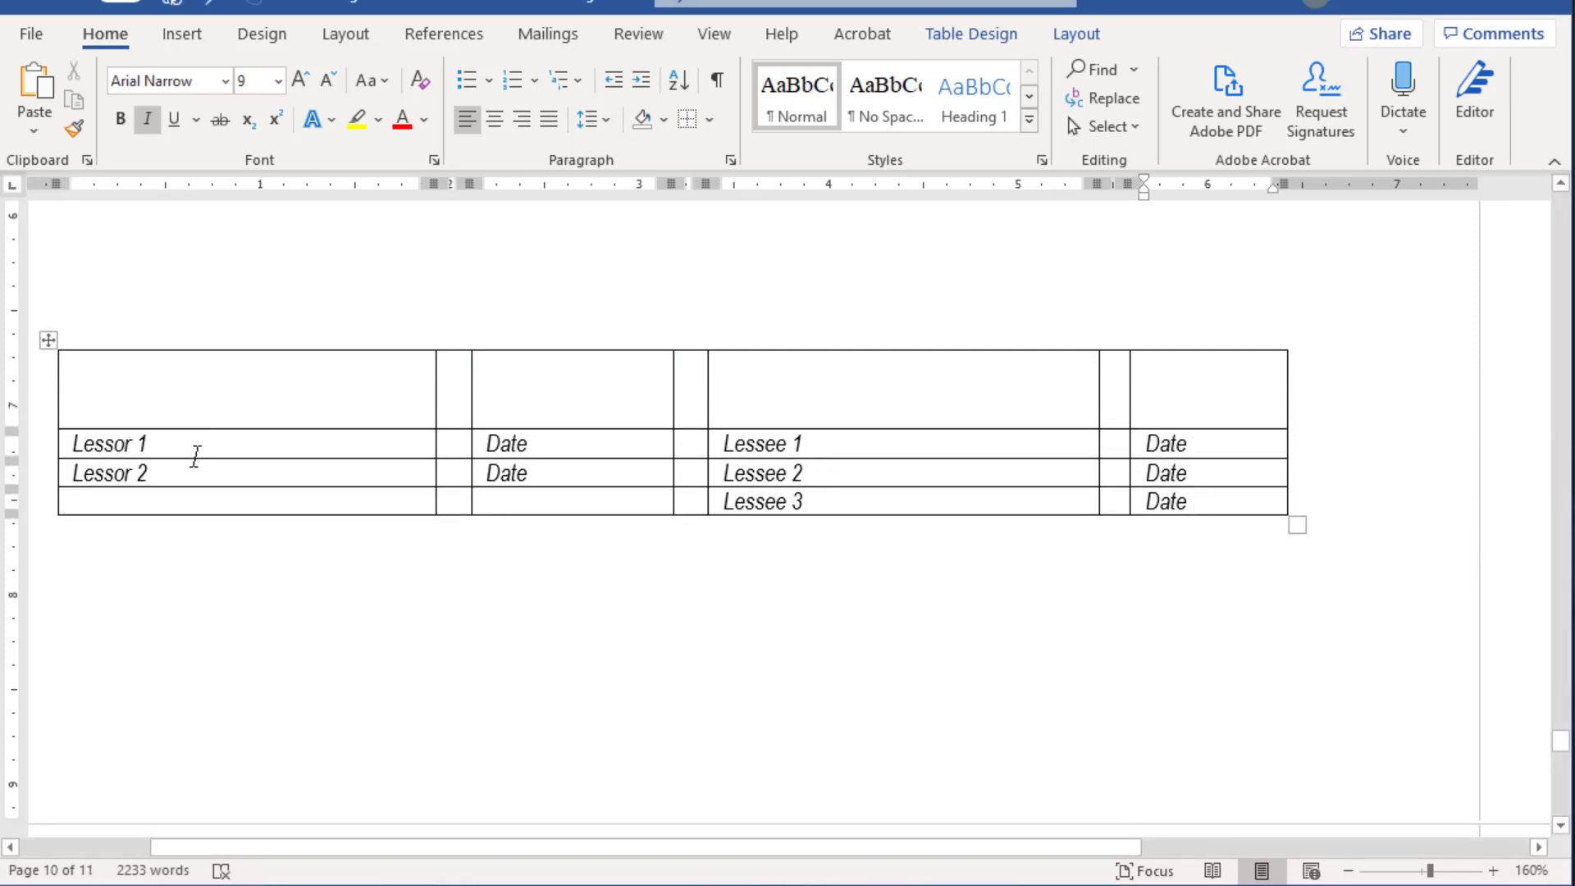
pyautogui.moveTo(193, 471); pyautogui.dragTo(190, 596)
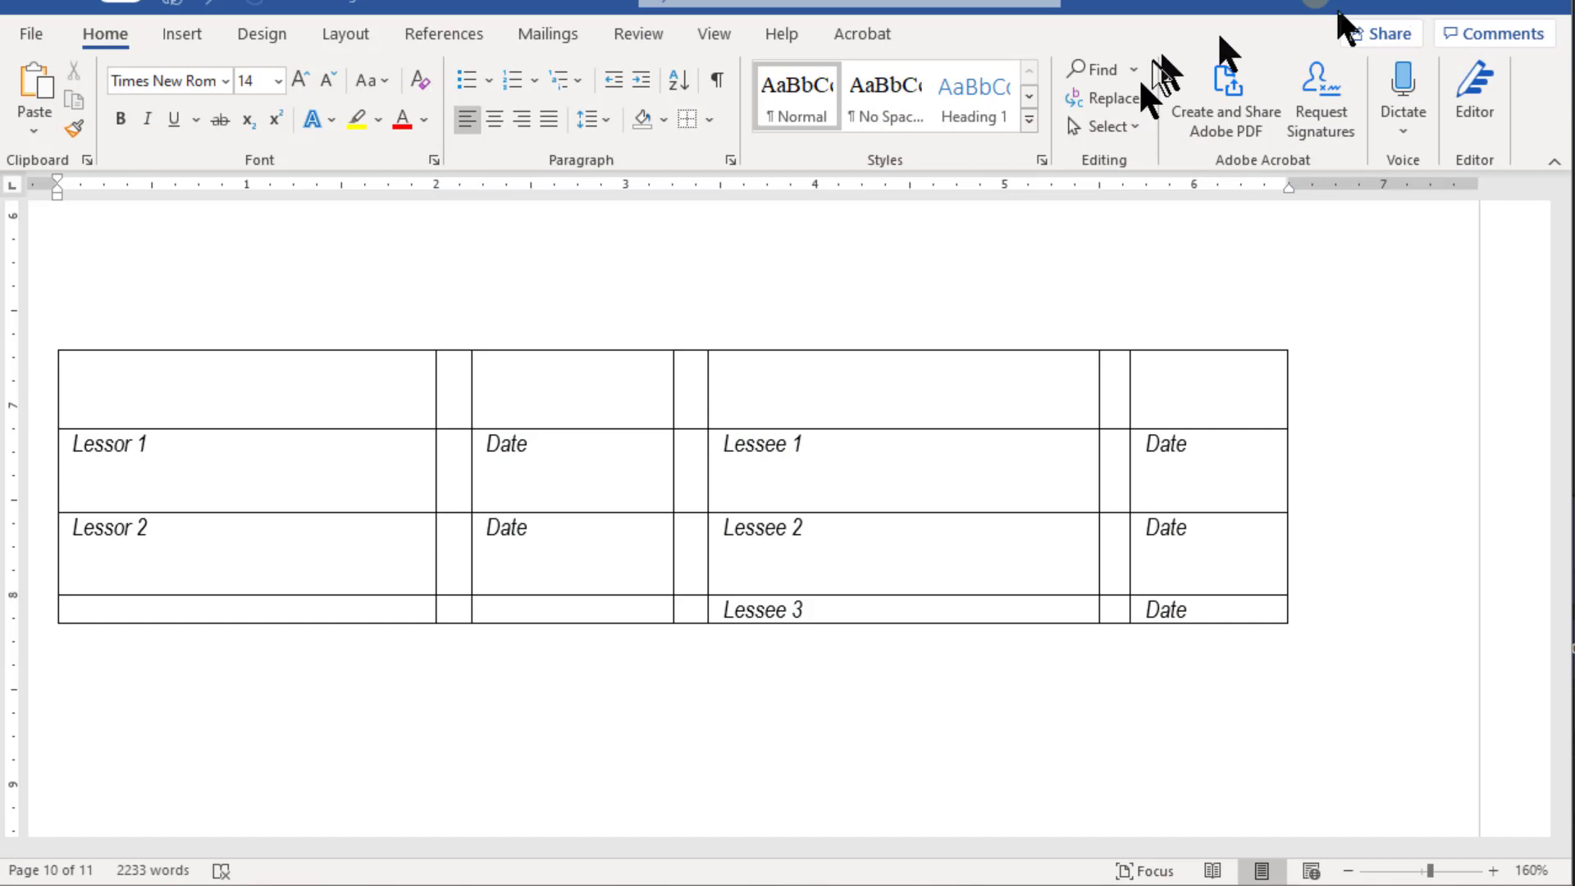
pyautogui.click(50, 342)
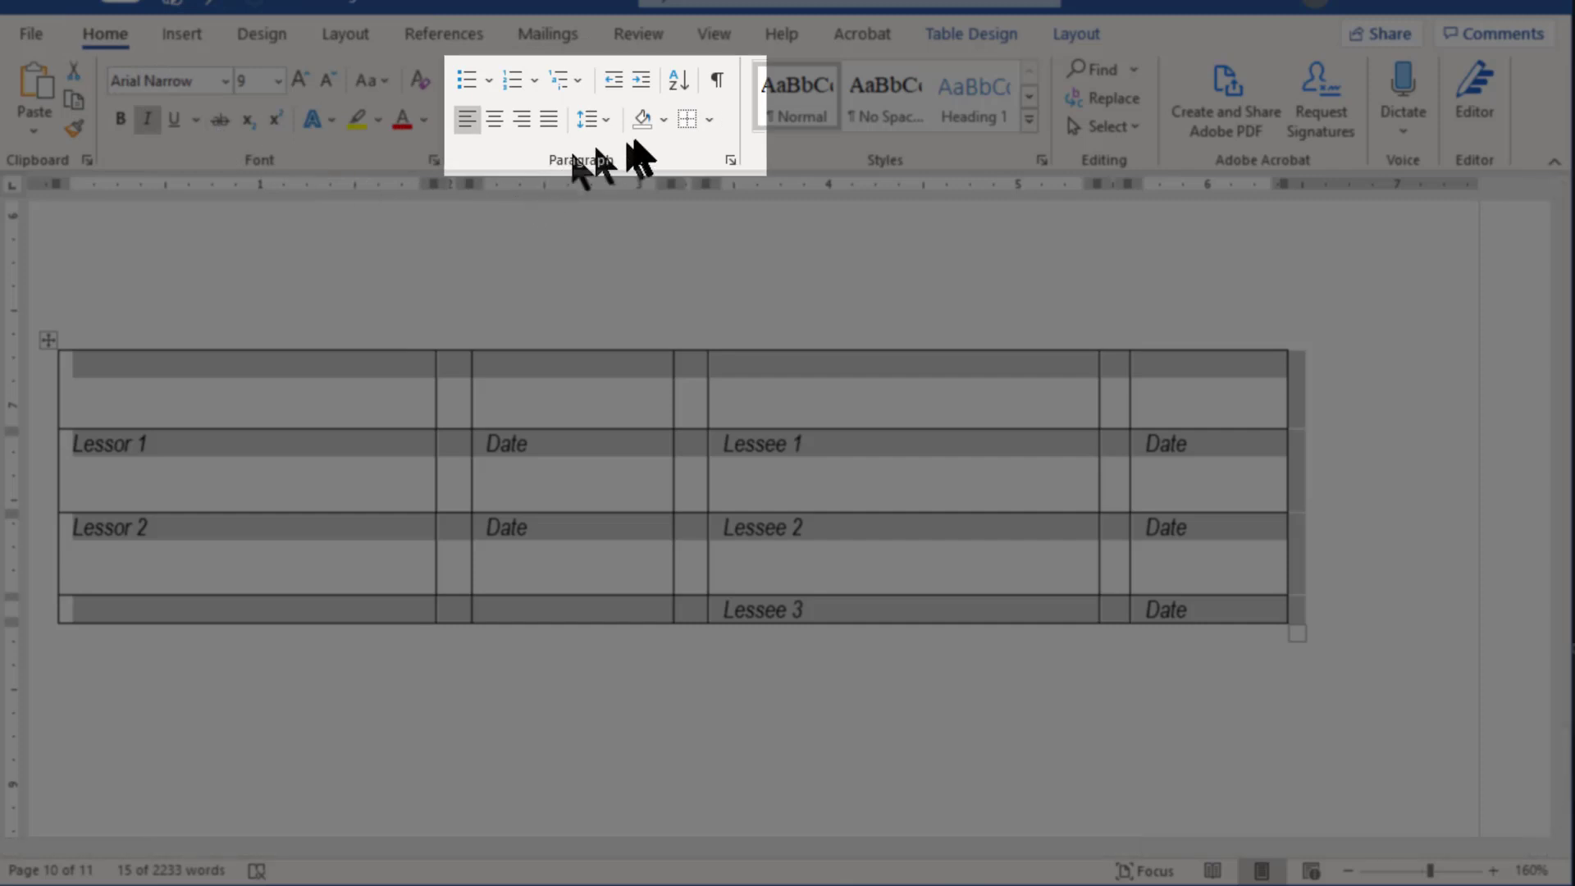
# Apply No Border to the whole table, then click into the first Date cell
pyautogui.click(710, 120)
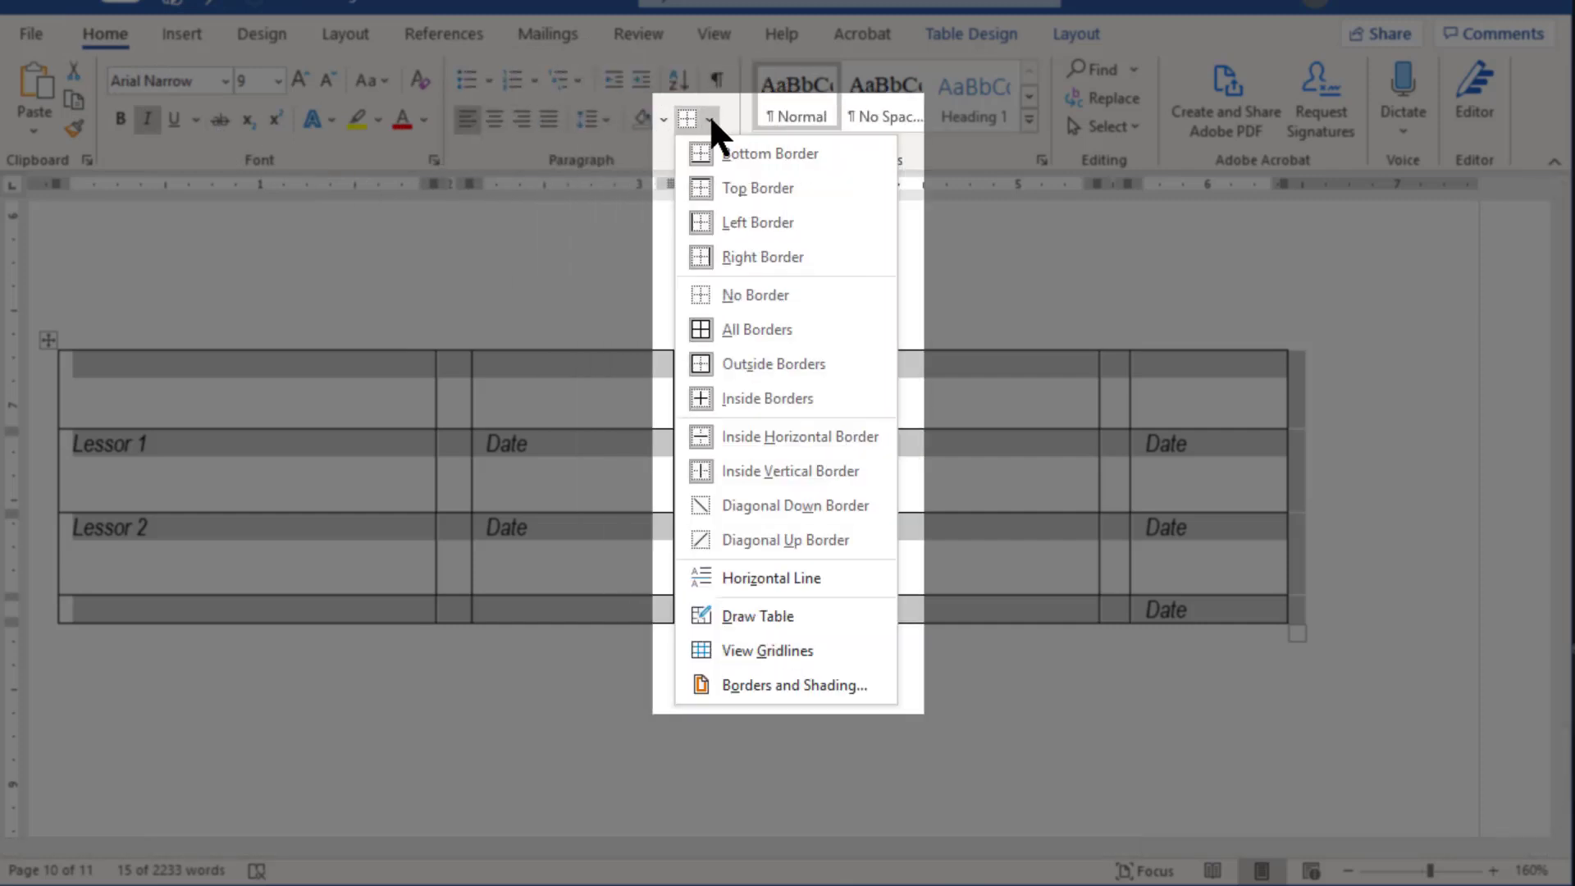
pyautogui.click(750, 292)
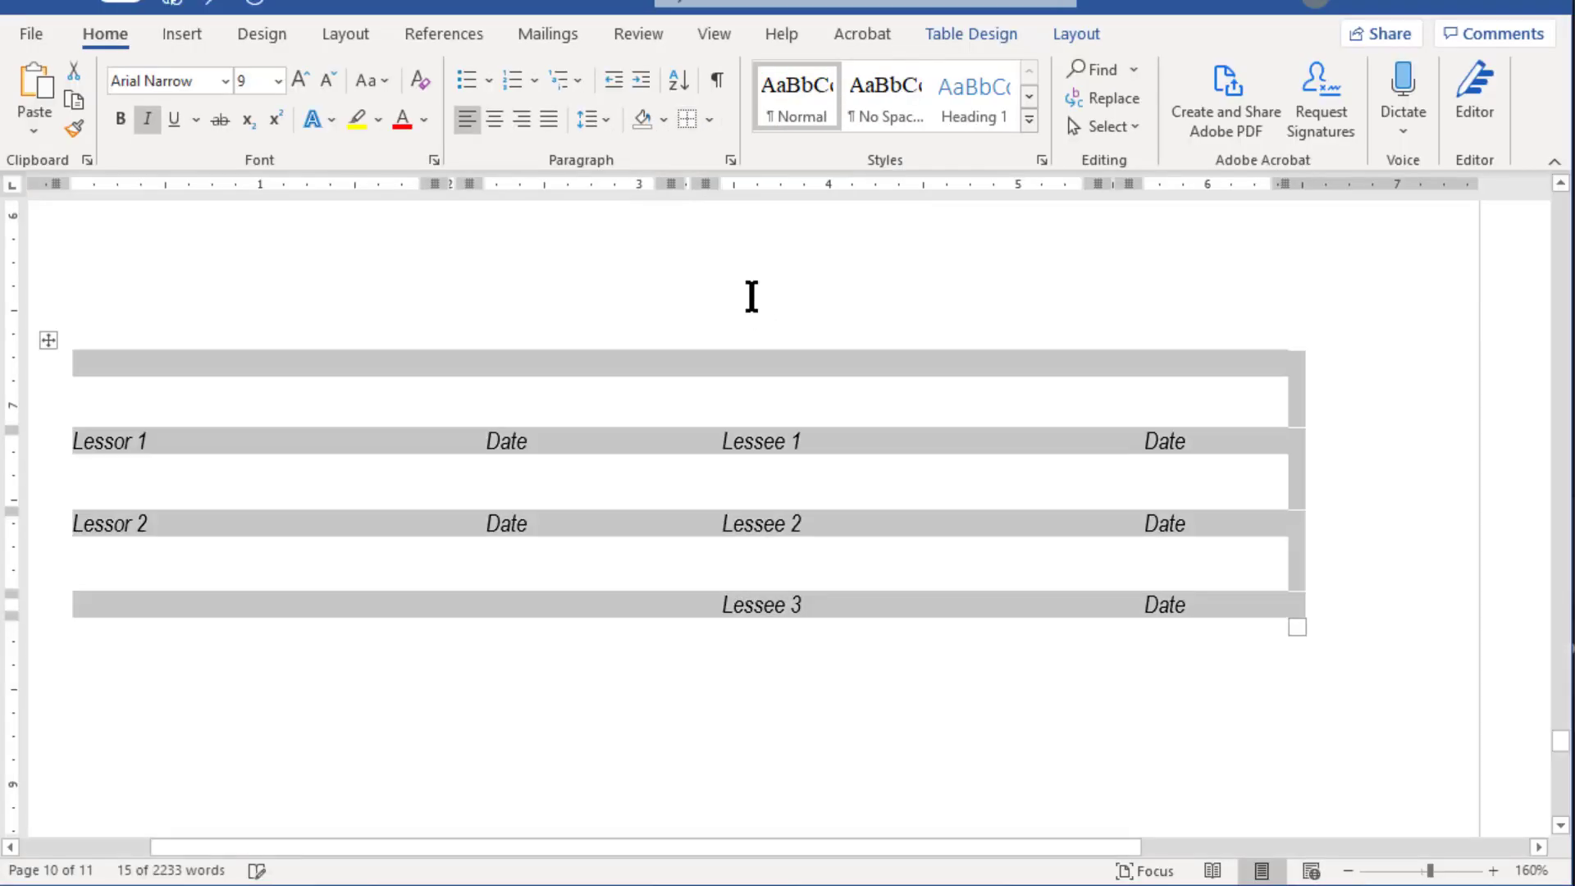
pyautogui.click(750, 293)
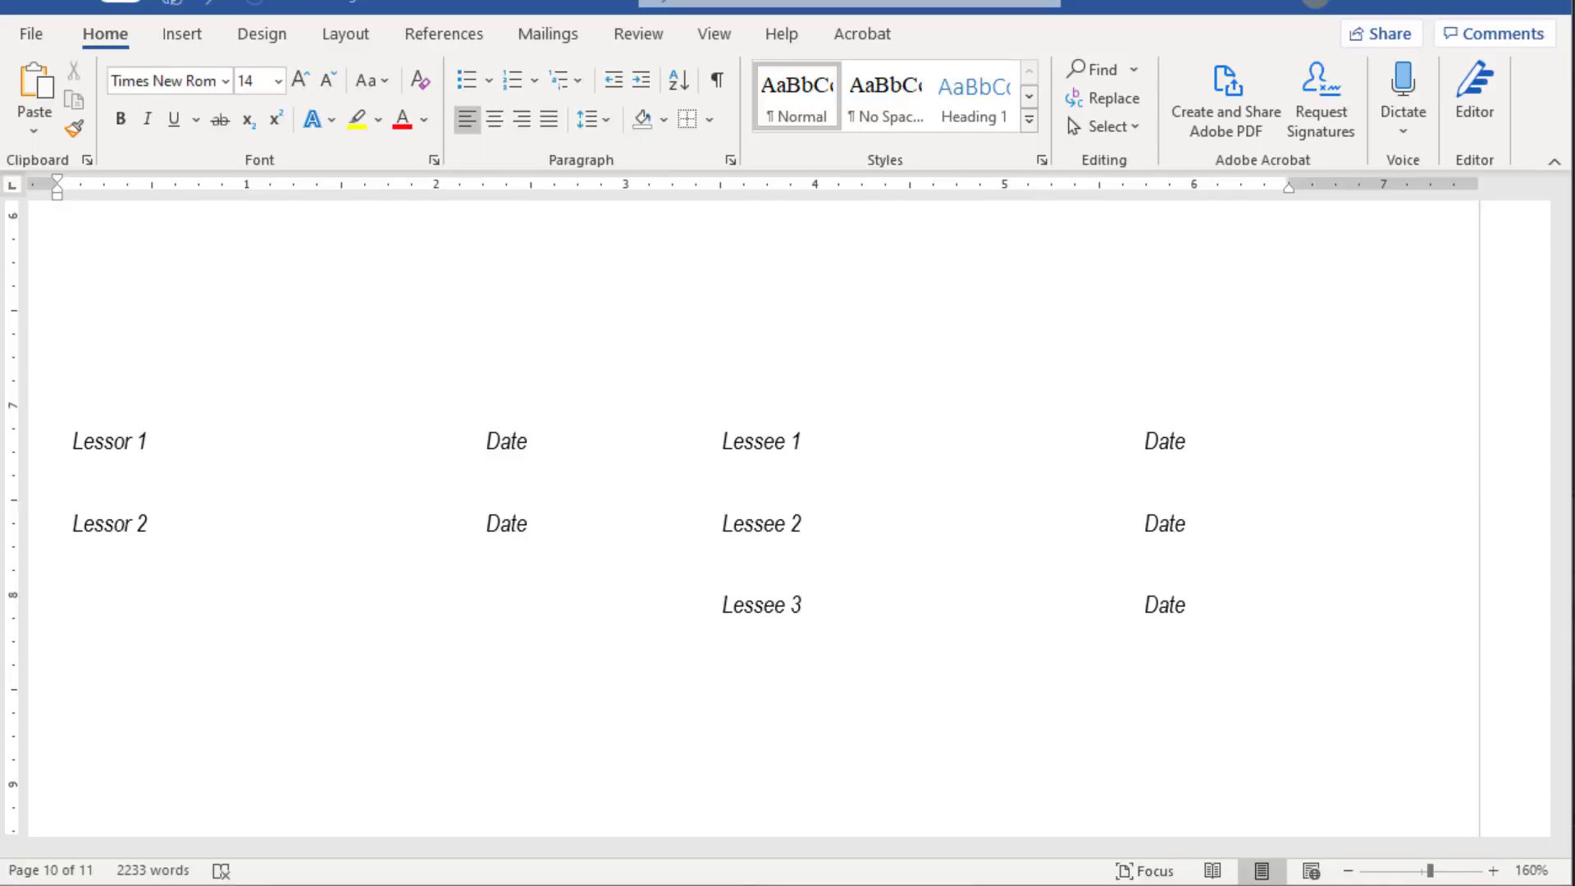
pyautogui.click(470, 449)
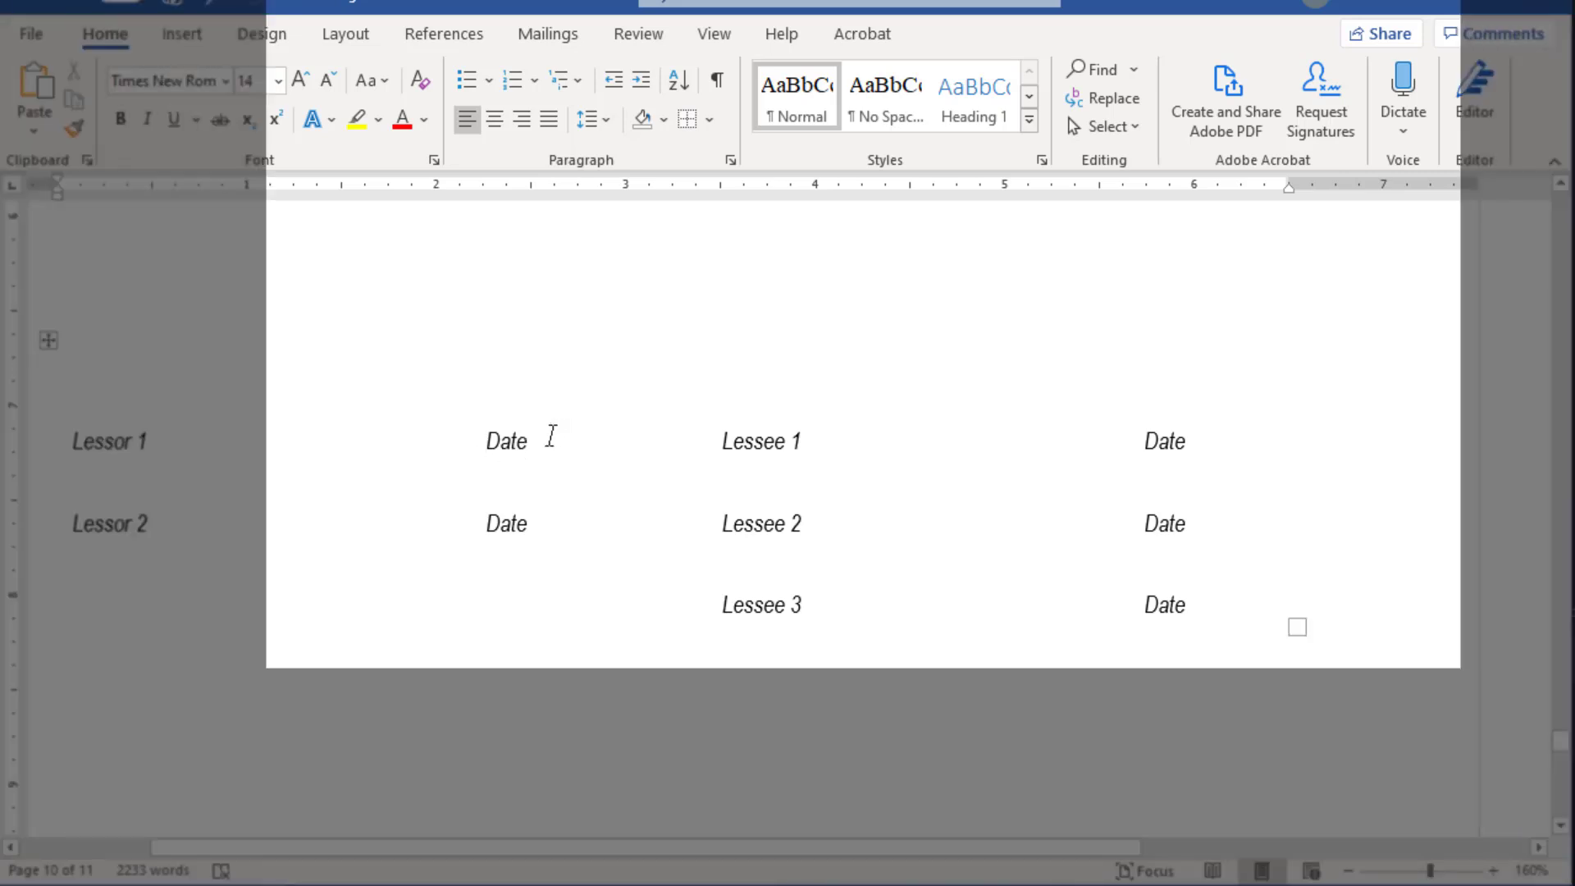
pyautogui.click(551, 437)
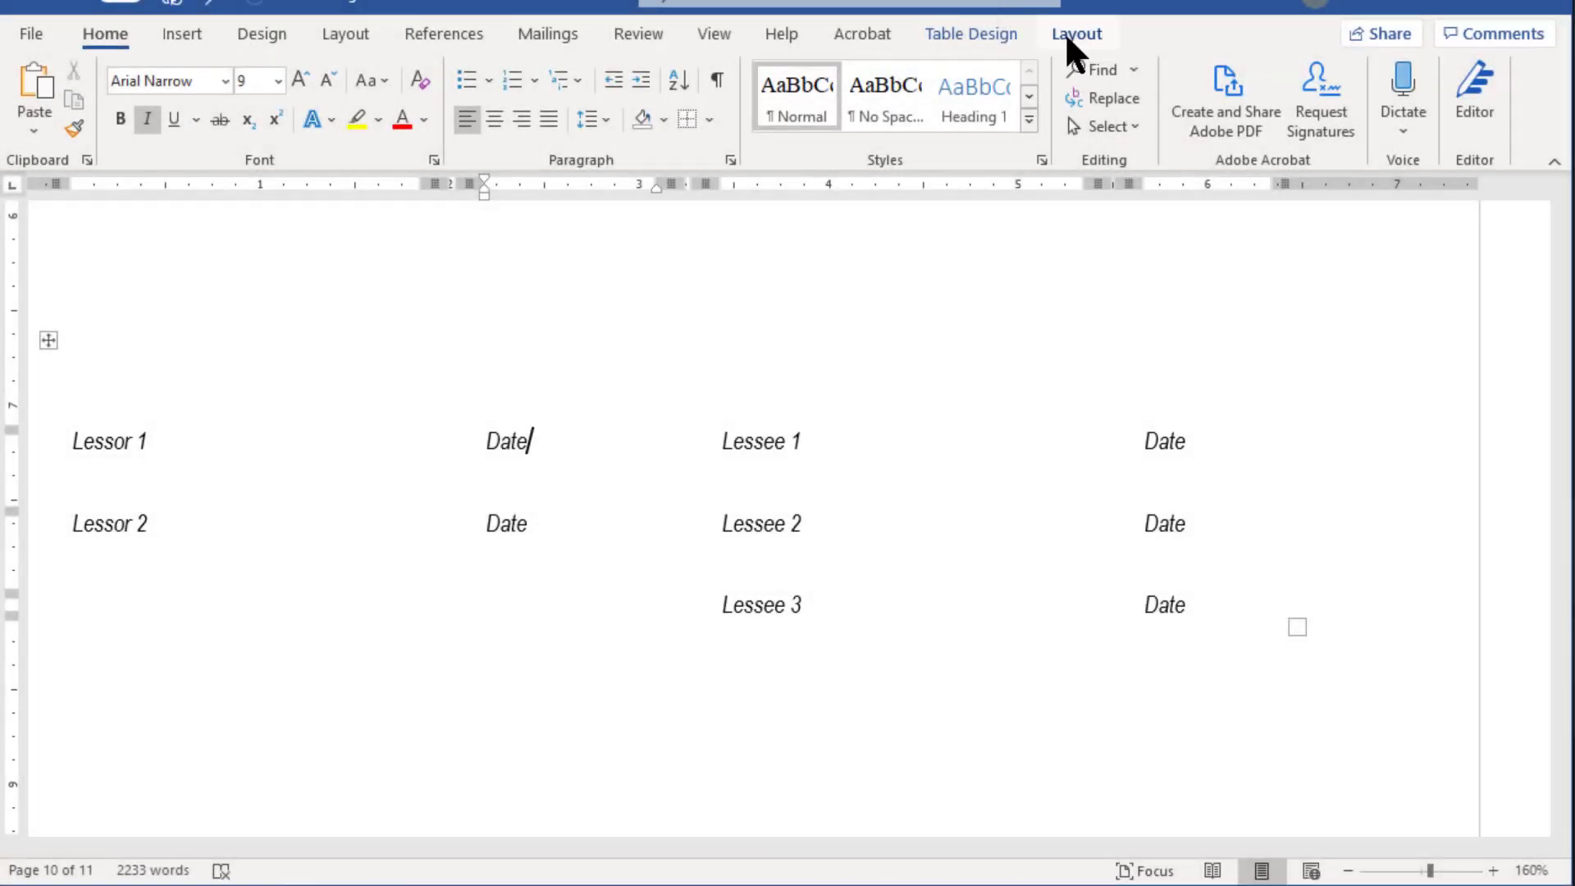
pyautogui.click(1065, 32)
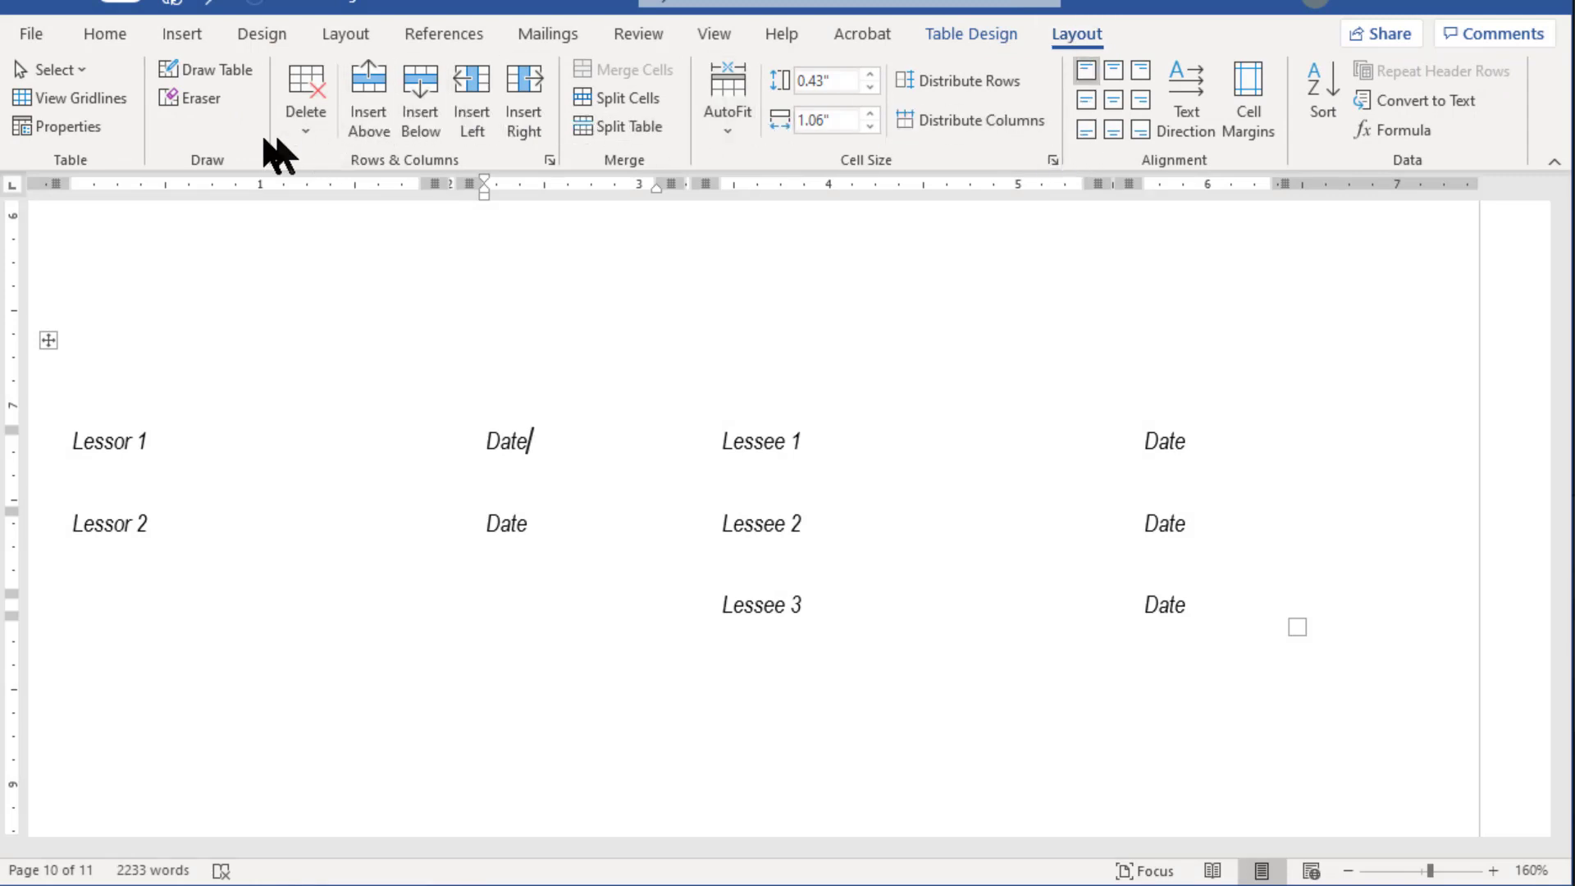
pyautogui.click(87, 98)
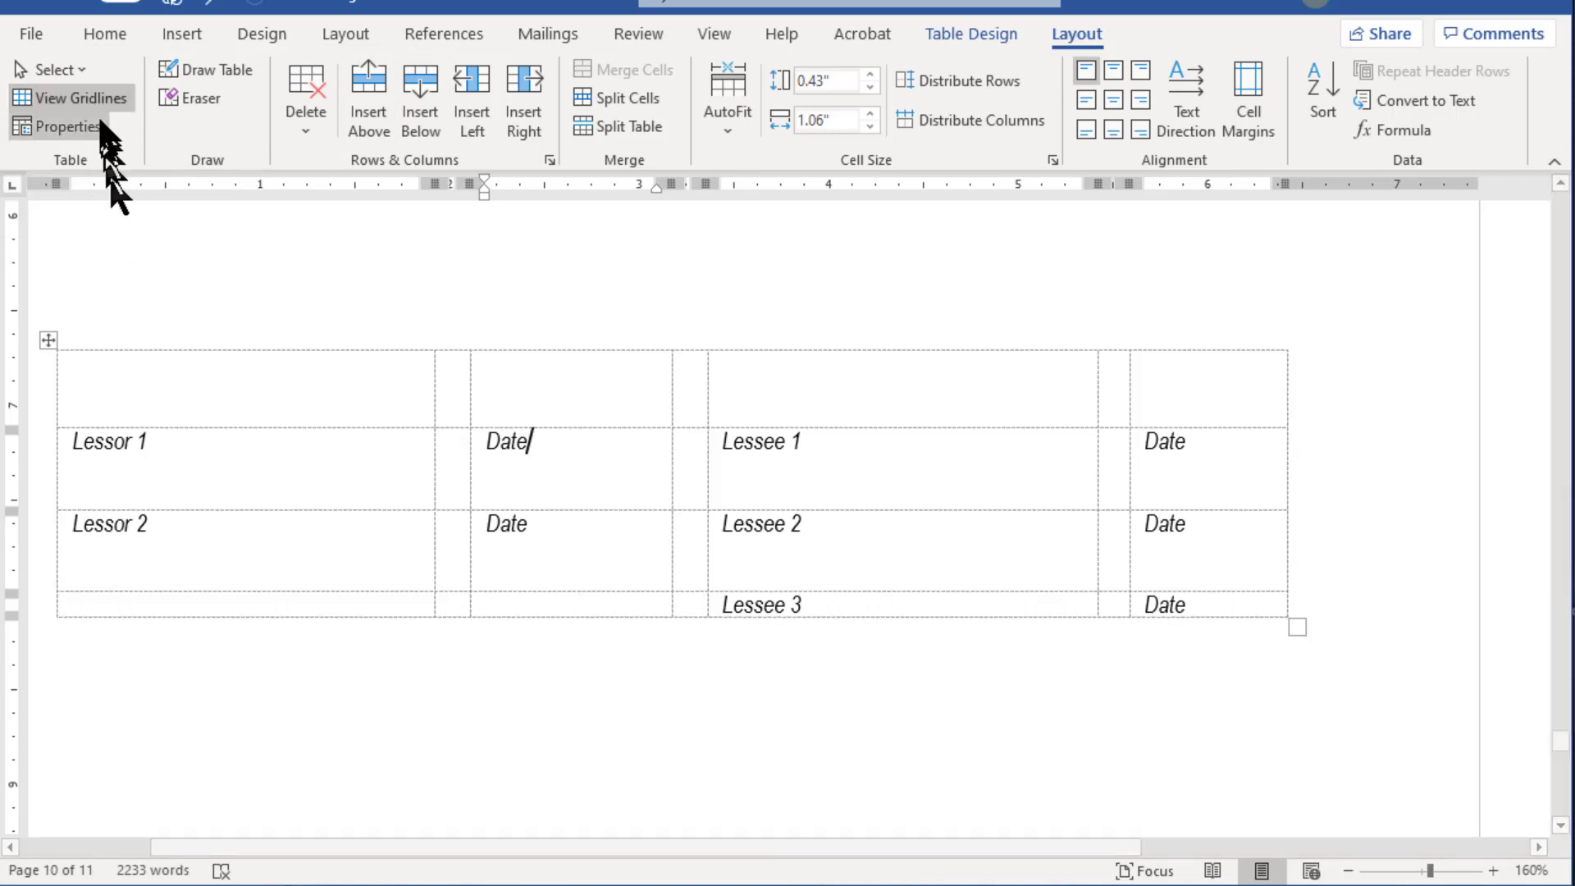
pyautogui.click(97, 95)
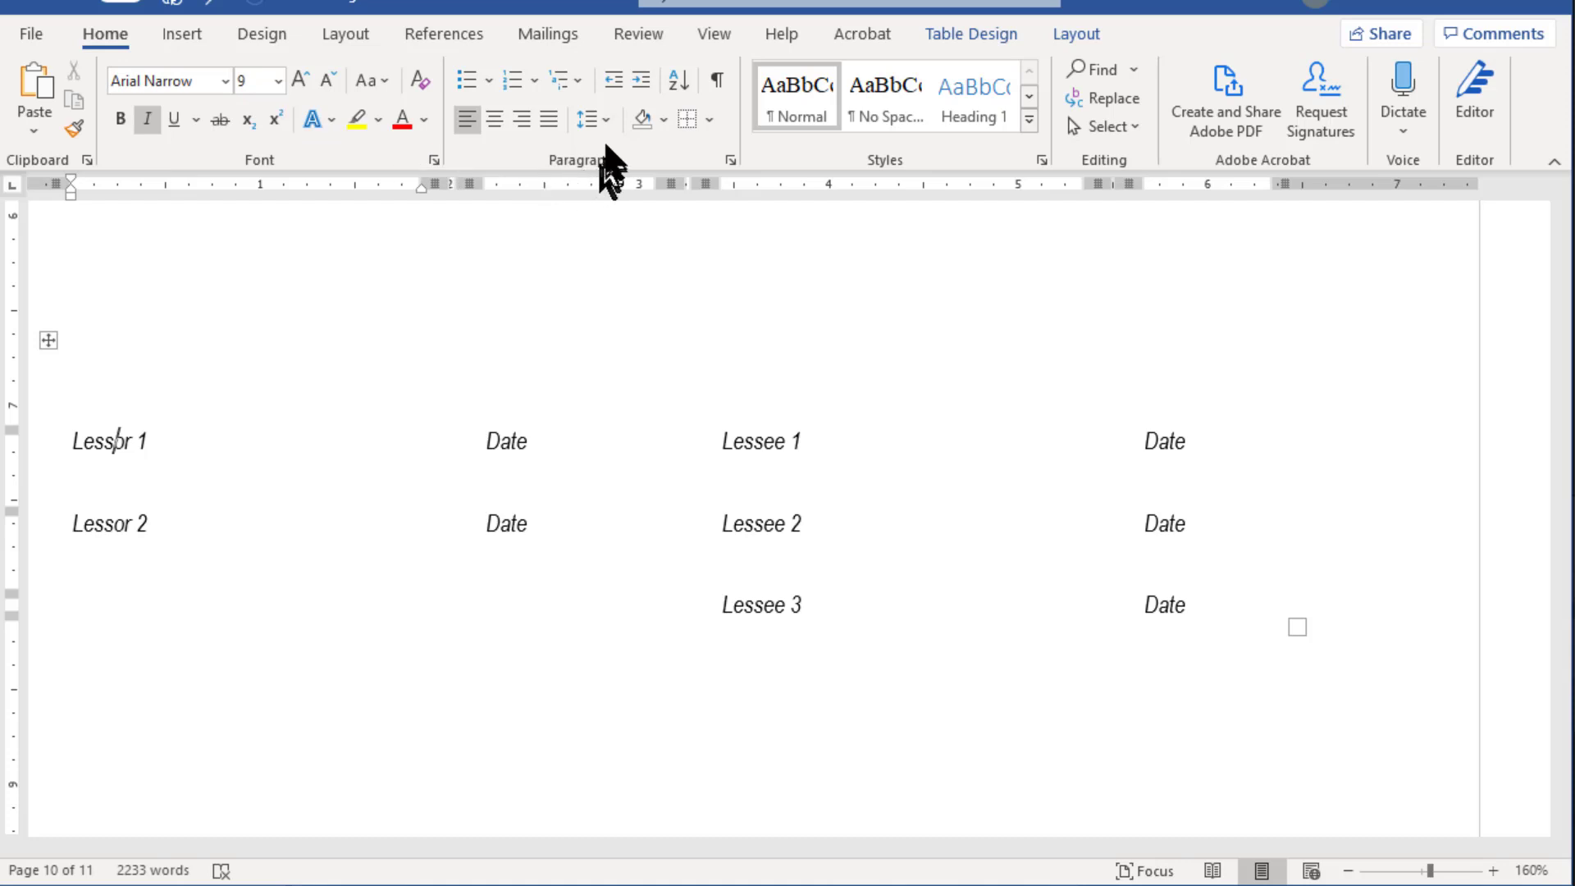
# Apply Top Border to the Lessor 1, Lessor 2, Lessee 1, Lessee 2 and Lessee 3 cells
pyautogui.click(709, 119)
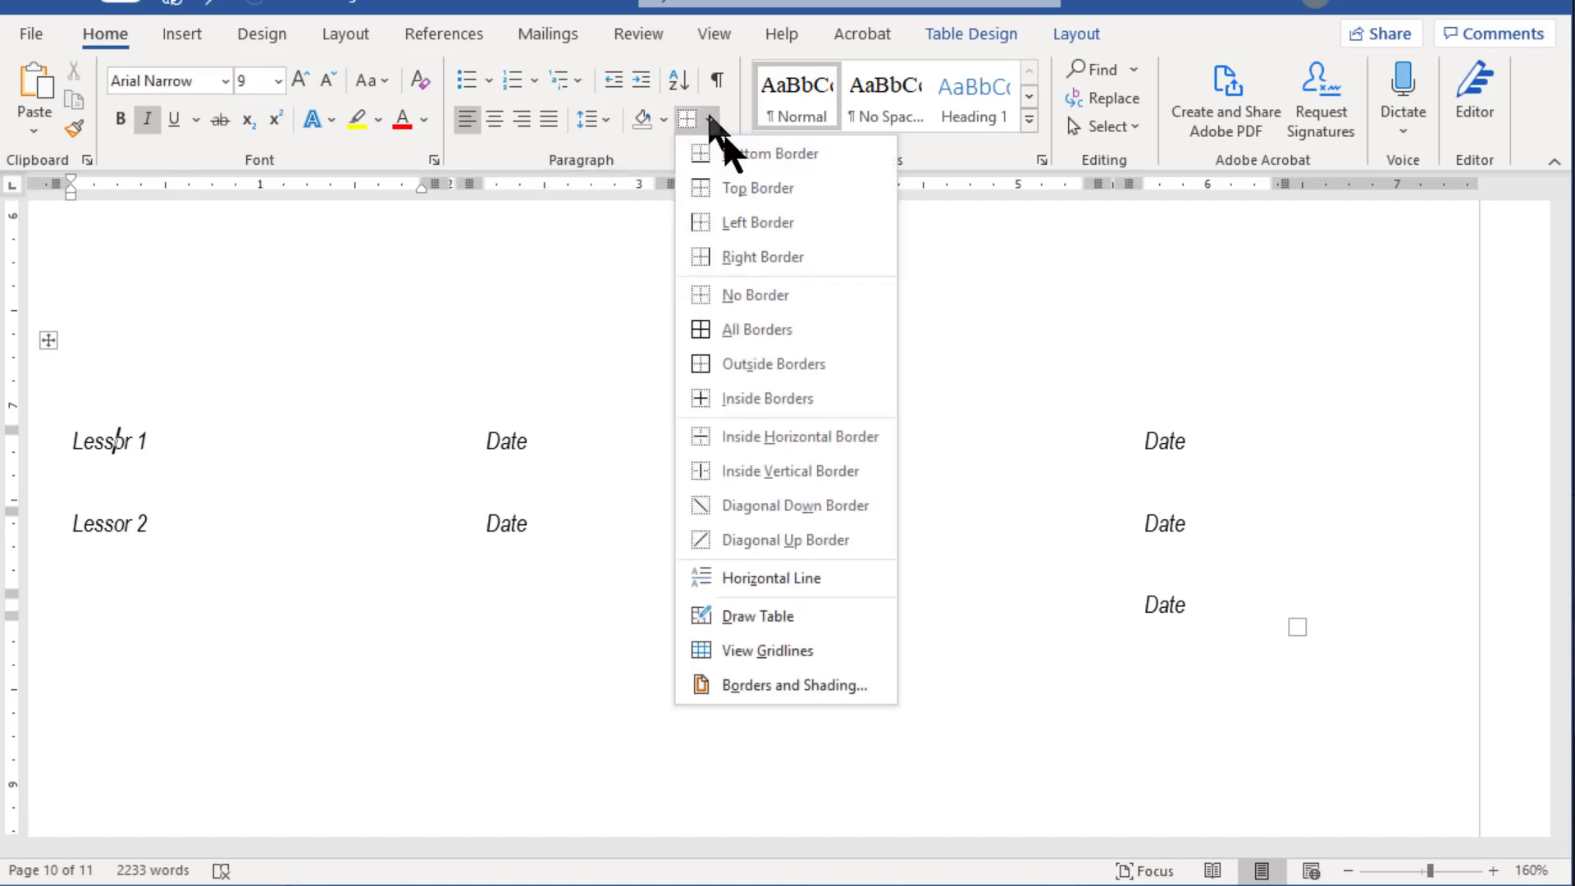
pyautogui.click(742, 190)
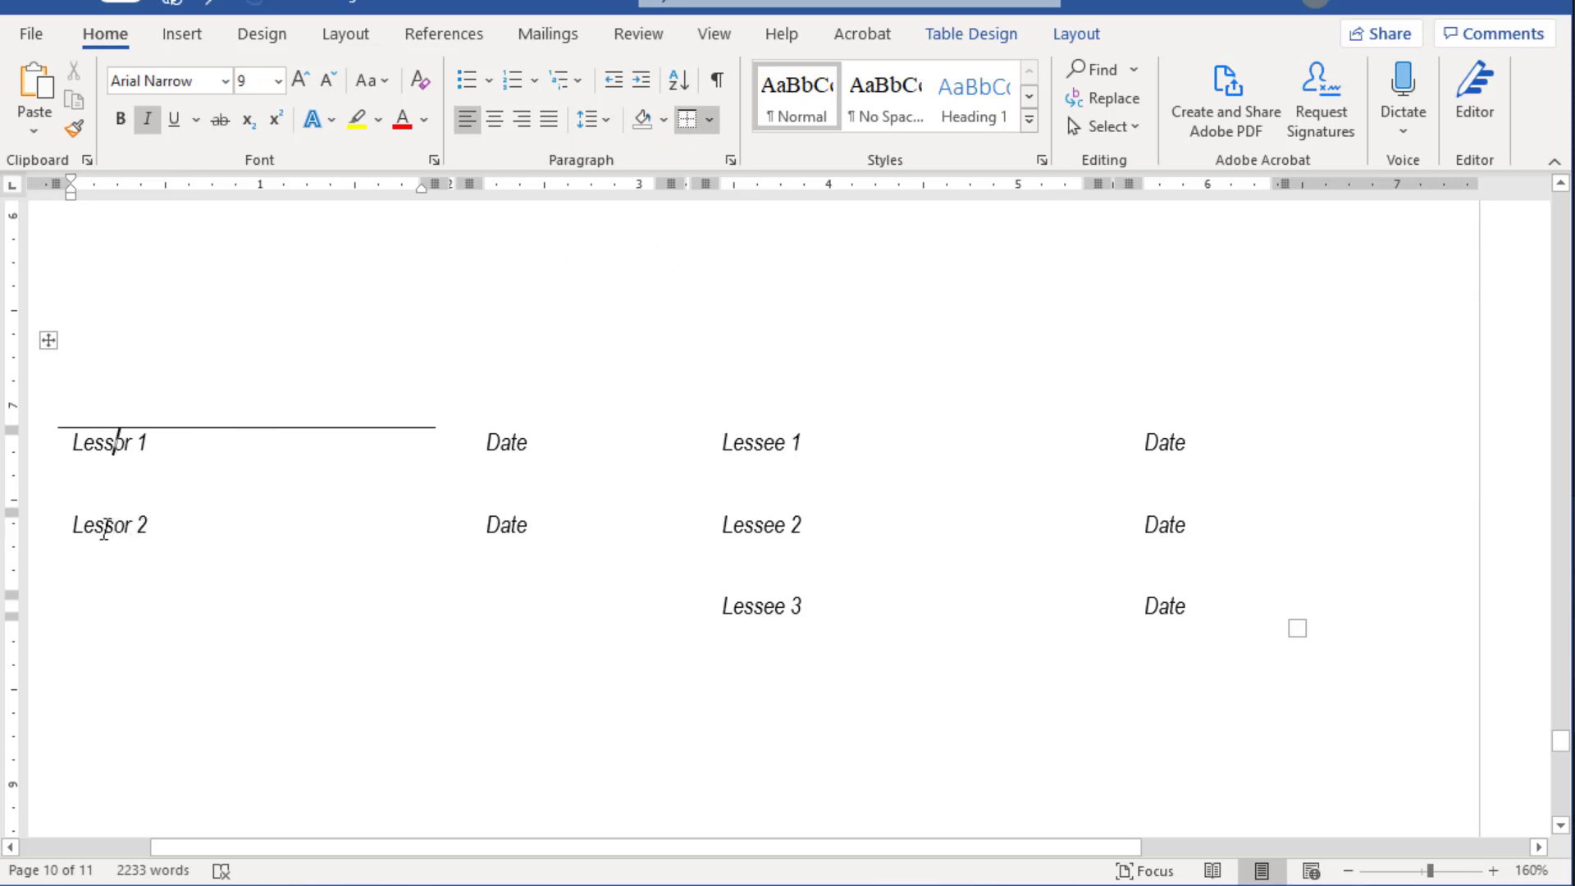
pyautogui.click(688, 119)
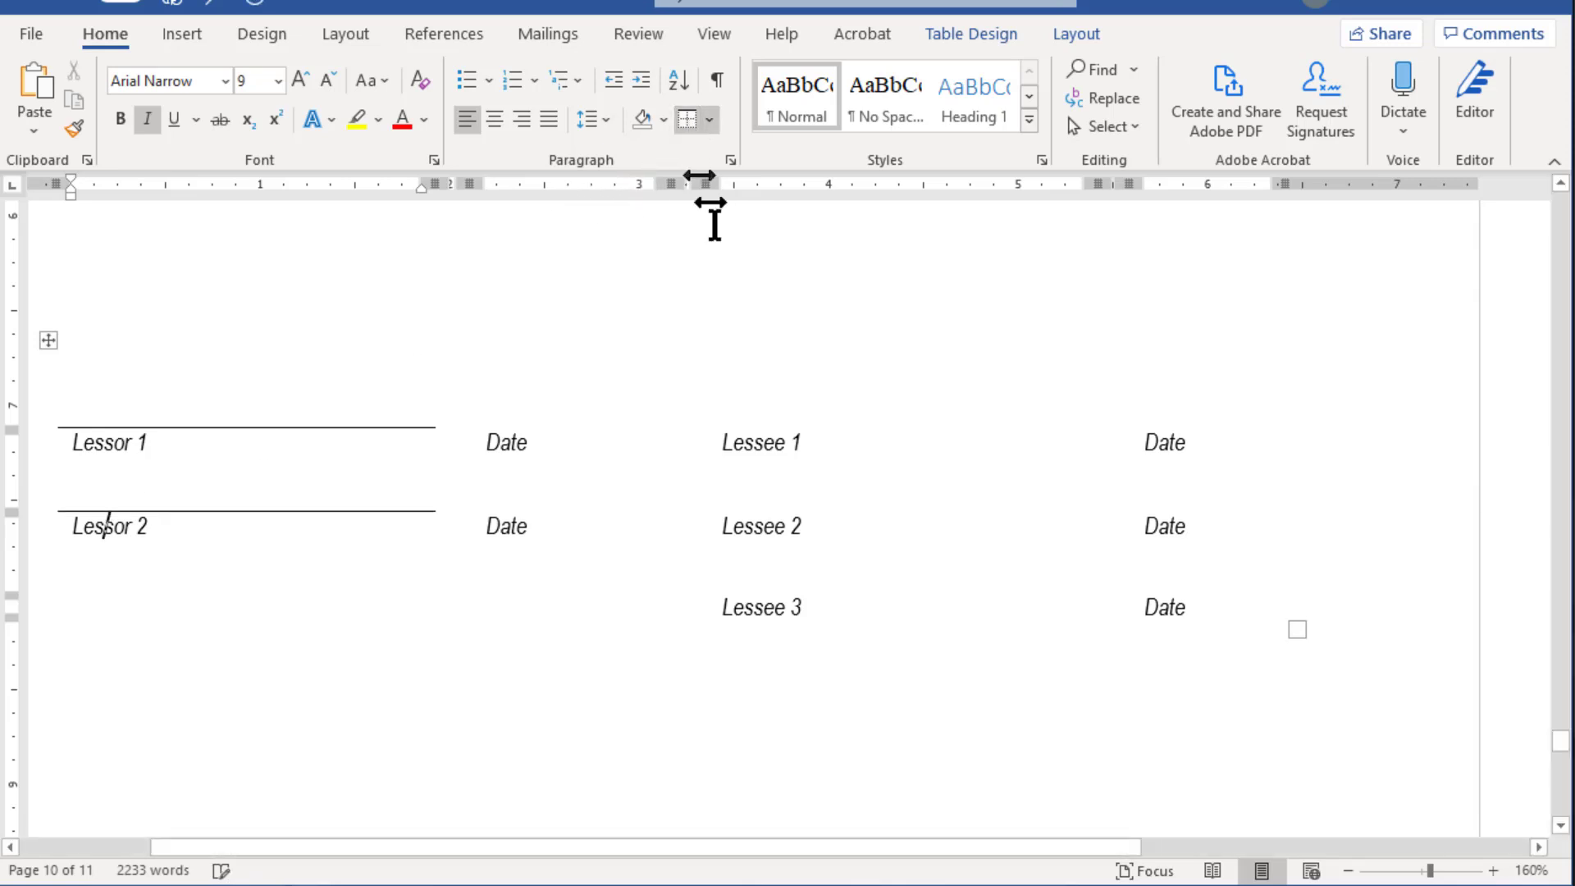
pyautogui.click(771, 443)
pyautogui.click(688, 119)
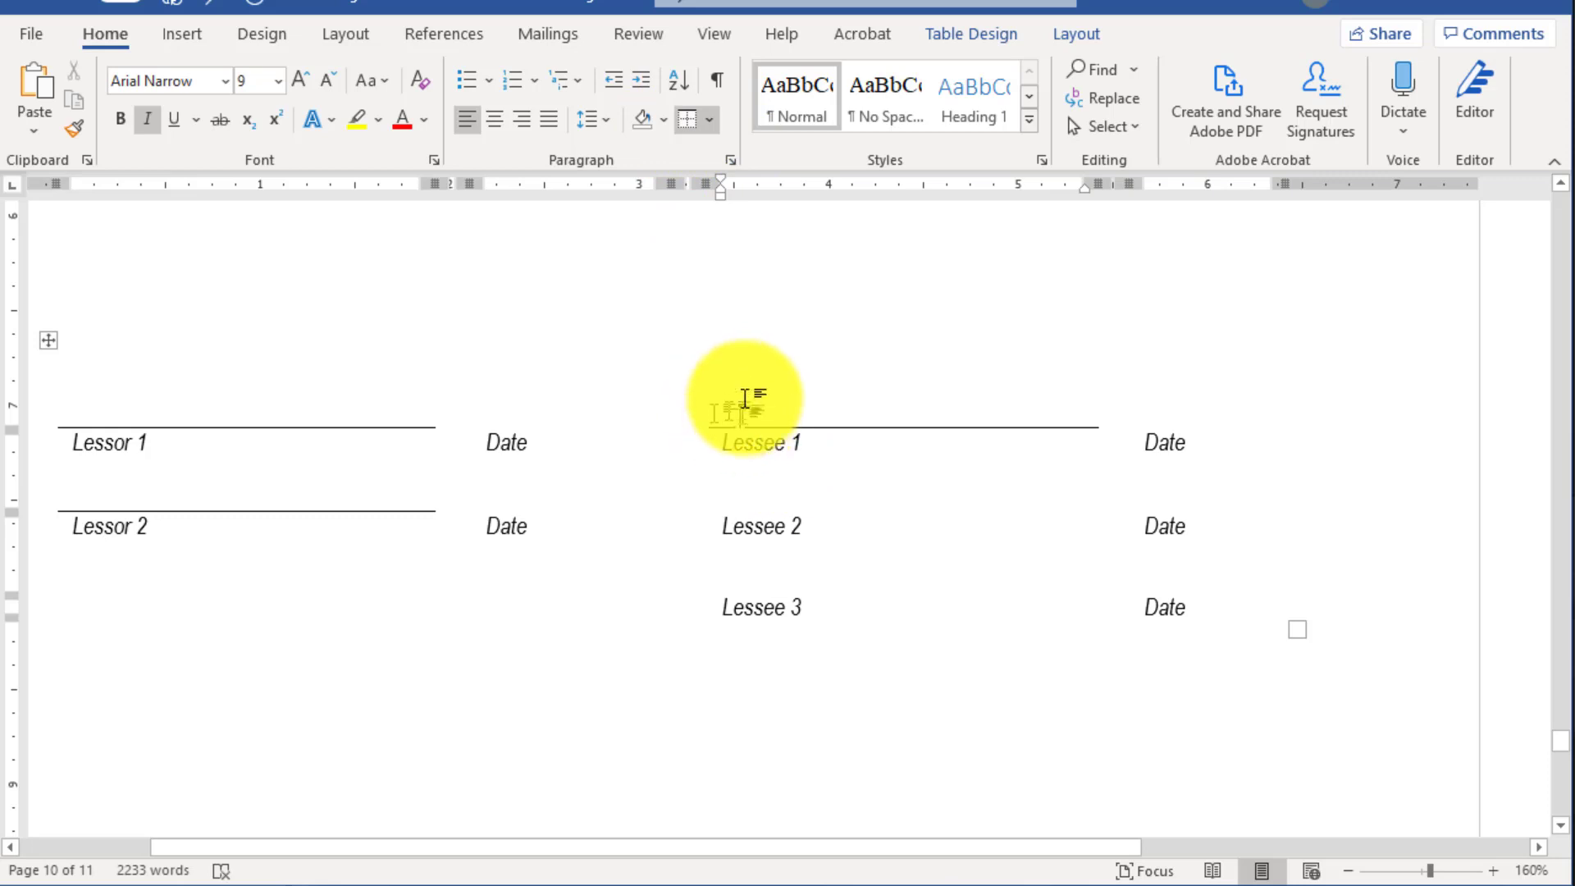
pyautogui.click(689, 116)
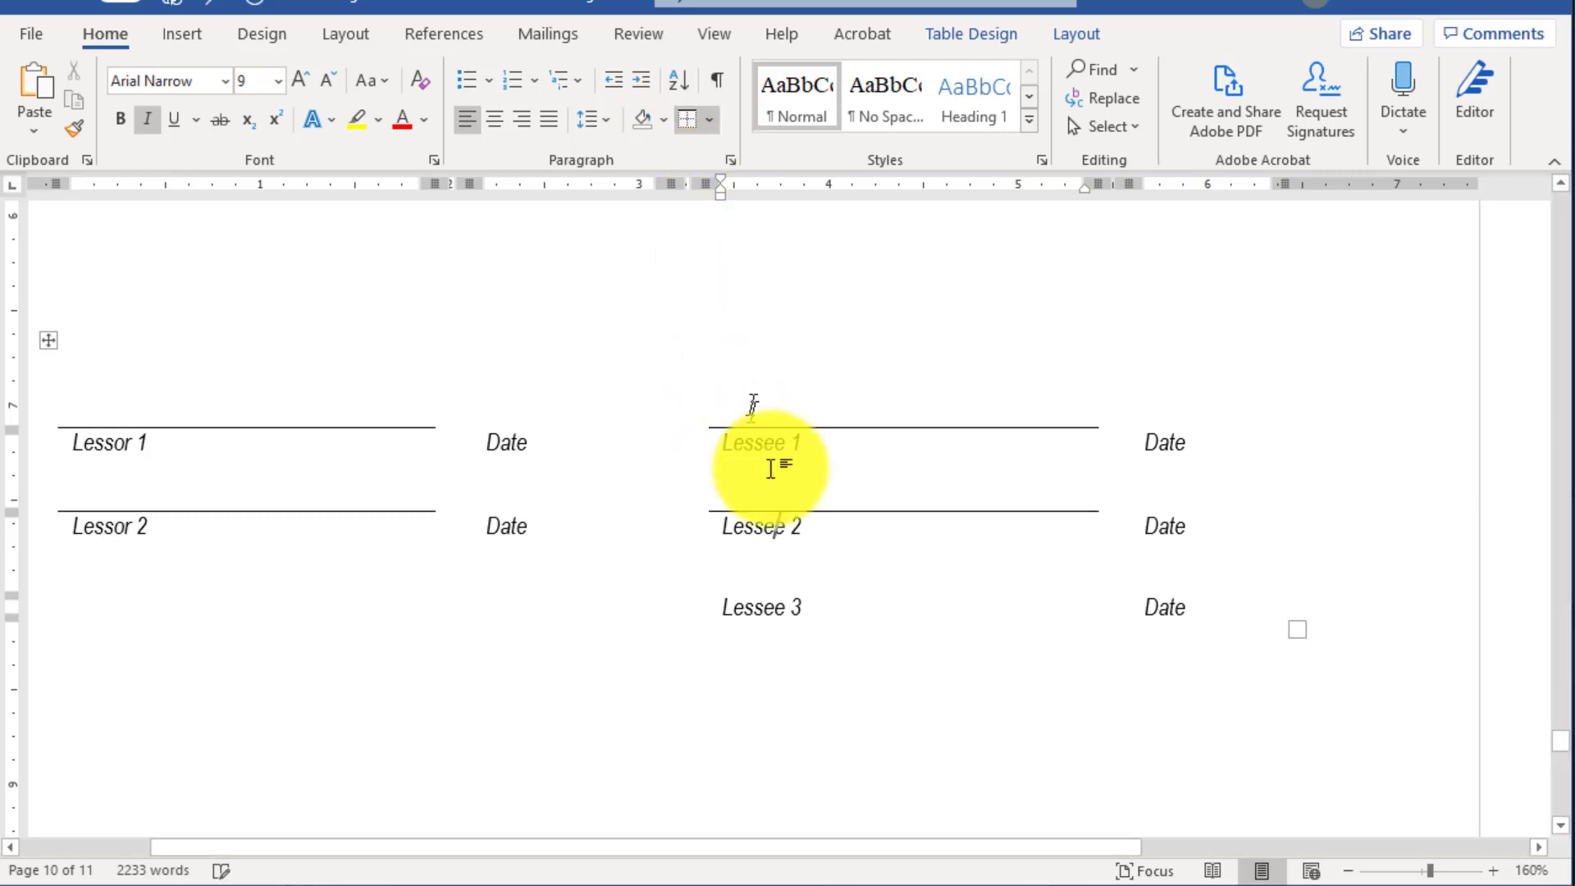
pyautogui.click(771, 608)
pyautogui.click(688, 121)
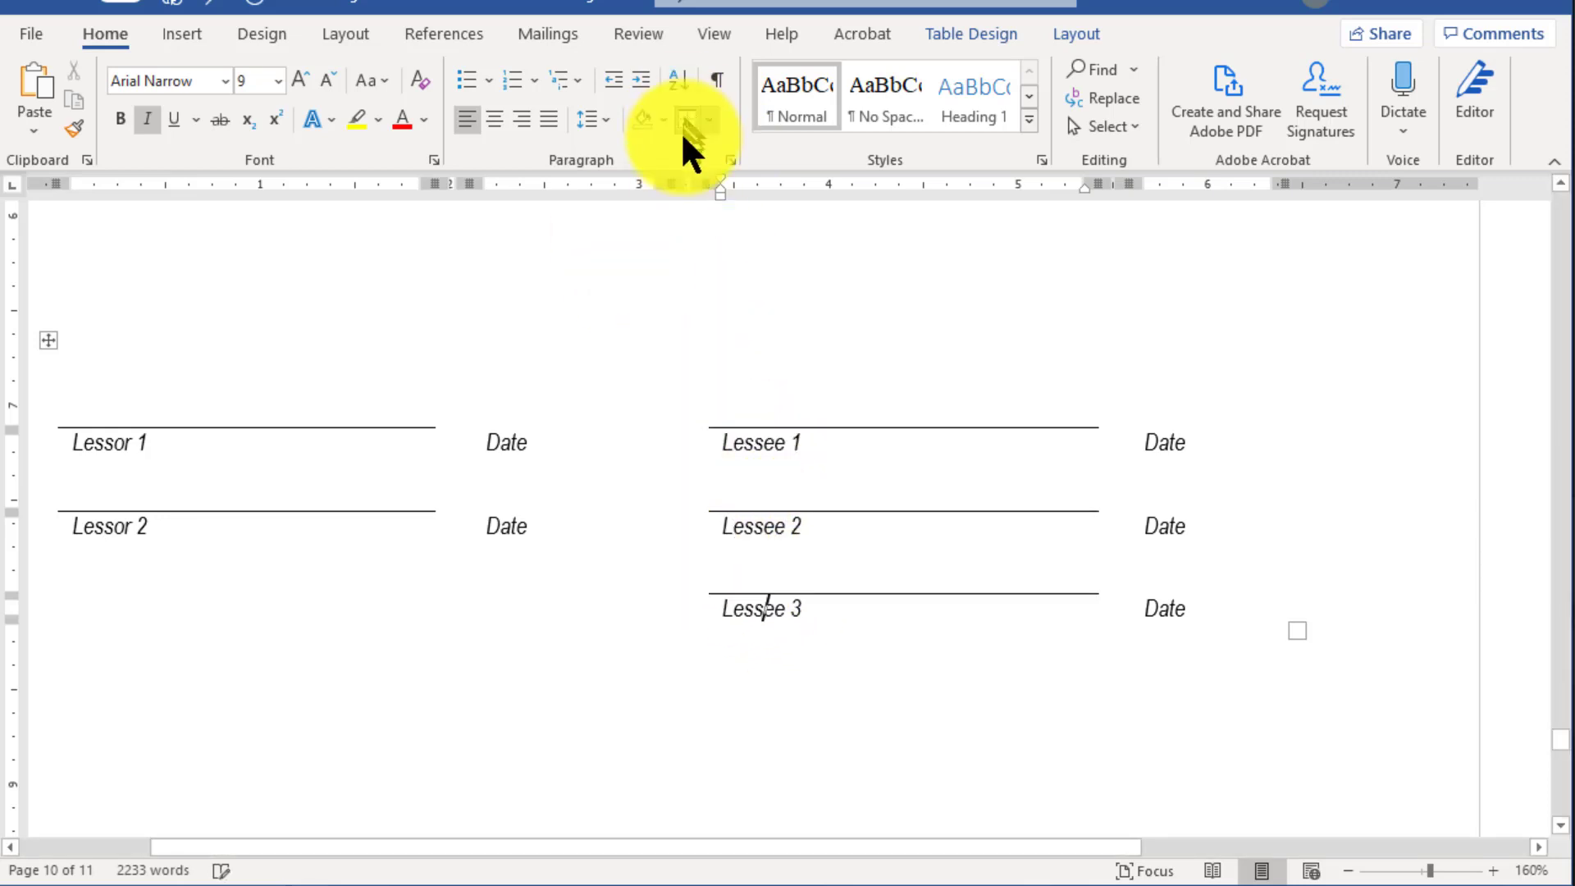